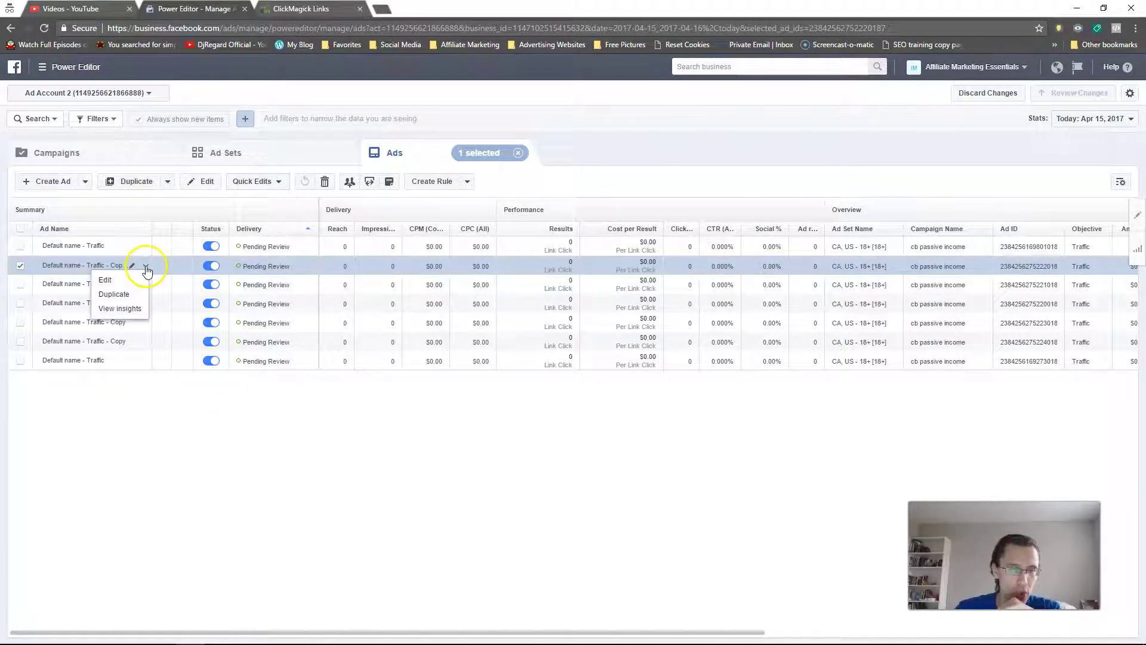
Step: Append /ad1 to the Copy12 ad's website URL, right after cbpassiveincome
left_click(137, 276)
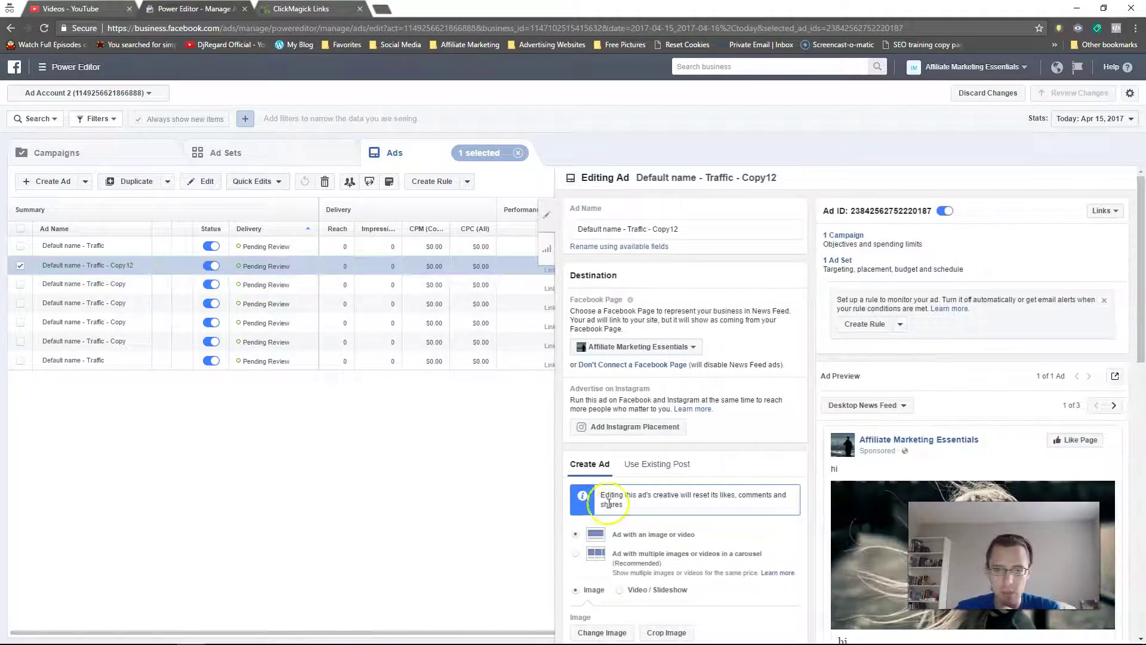
scroll(615, 520, "down", 5)
left_click(607, 527)
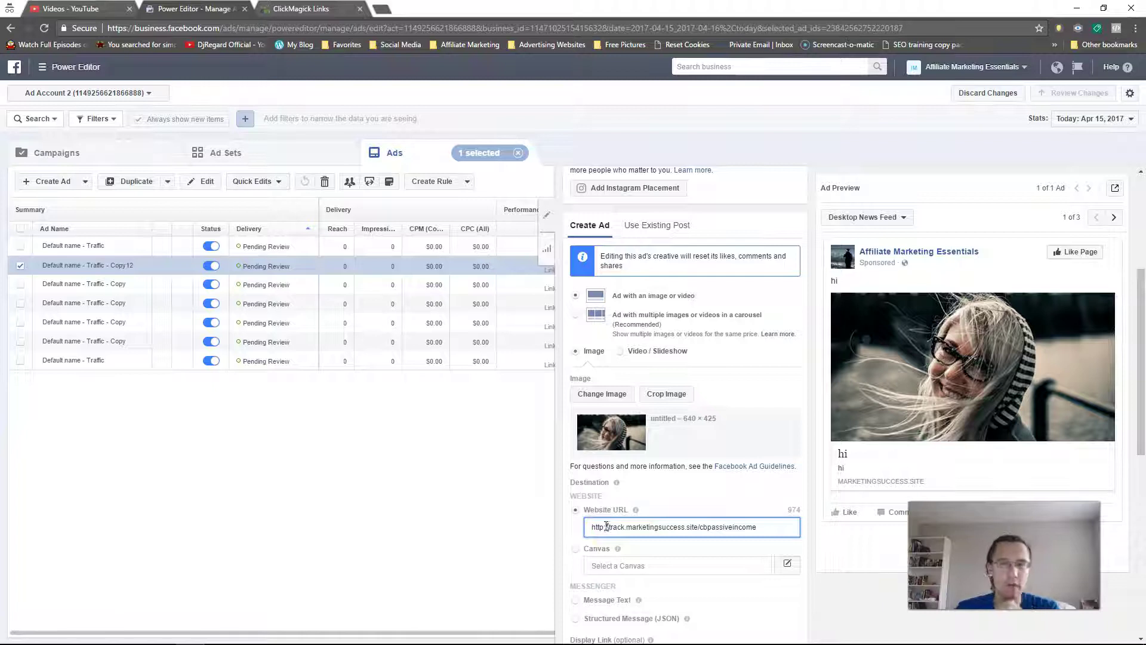
triple_click(632, 524)
left_click(771, 528)
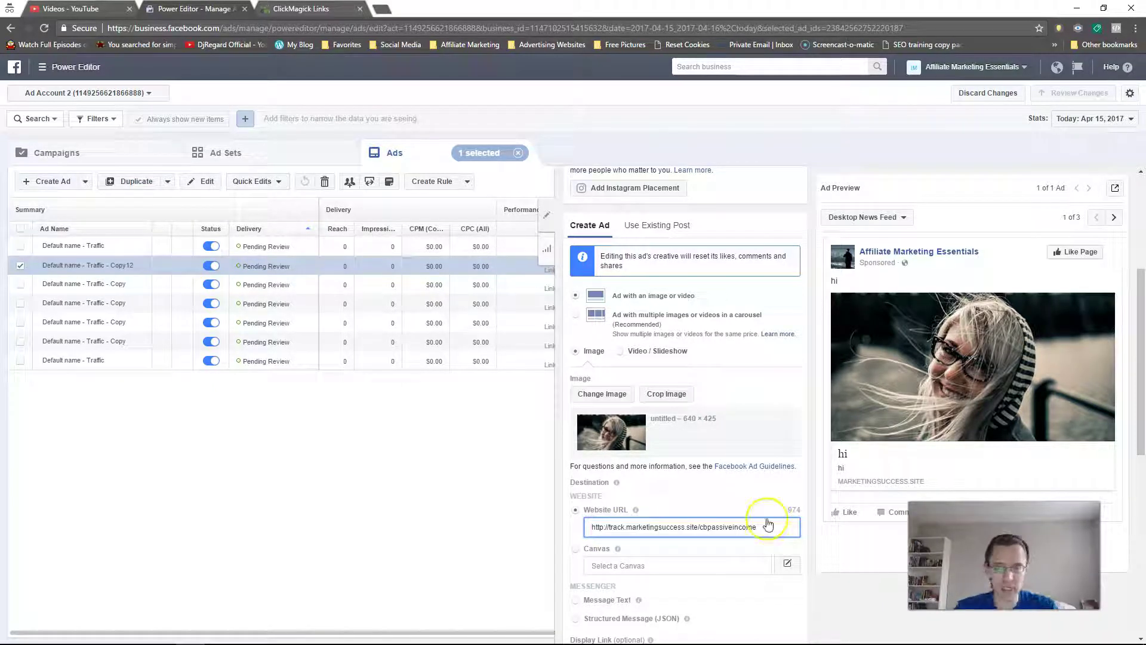
type("/")
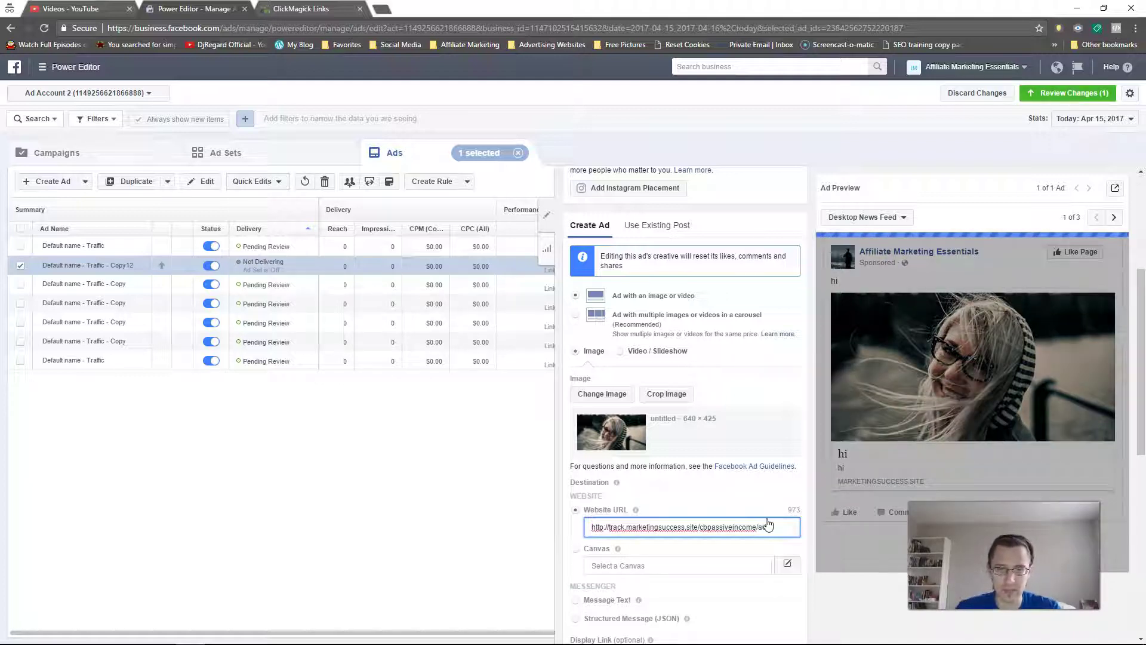
type("ad1")
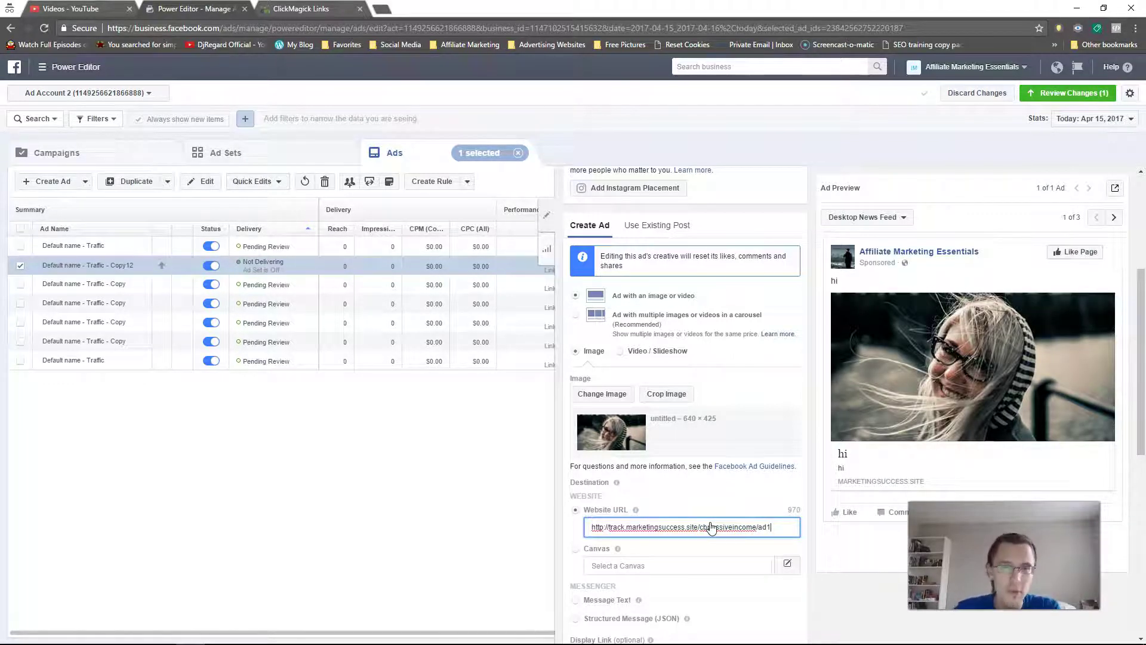
Step: Open the Default name - Traffic - Copy ad and select its 'none' URL Parameters value
left_click(736, 526)
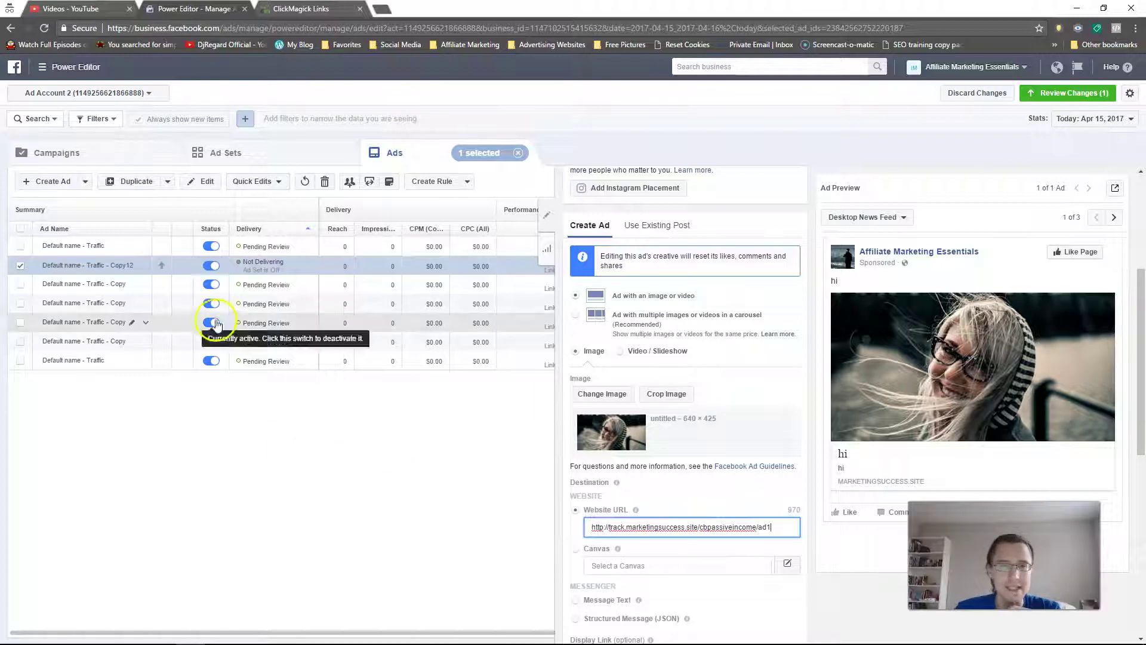
left_click(145, 284)
left_click(142, 299)
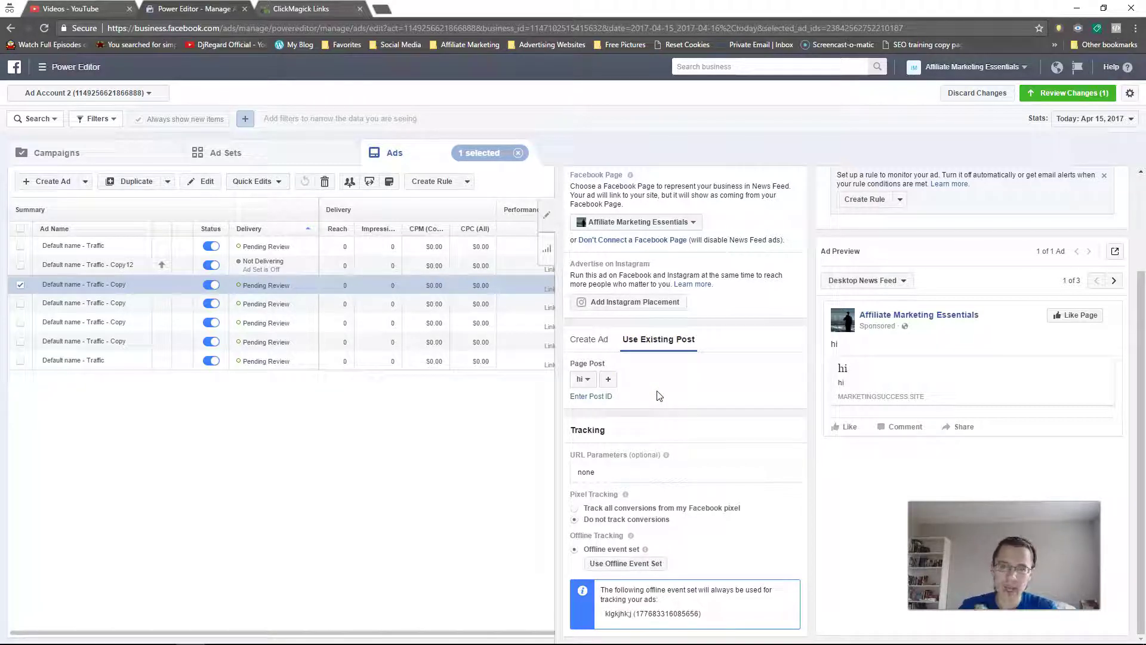
double_click(586, 472)
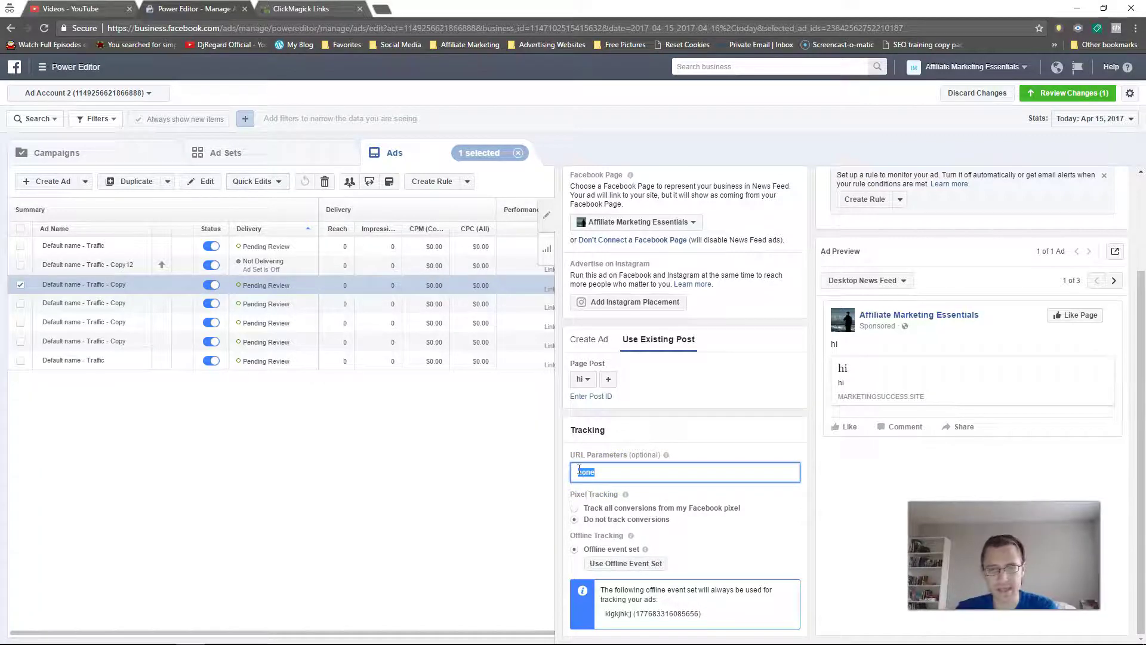
double_click(581, 471)
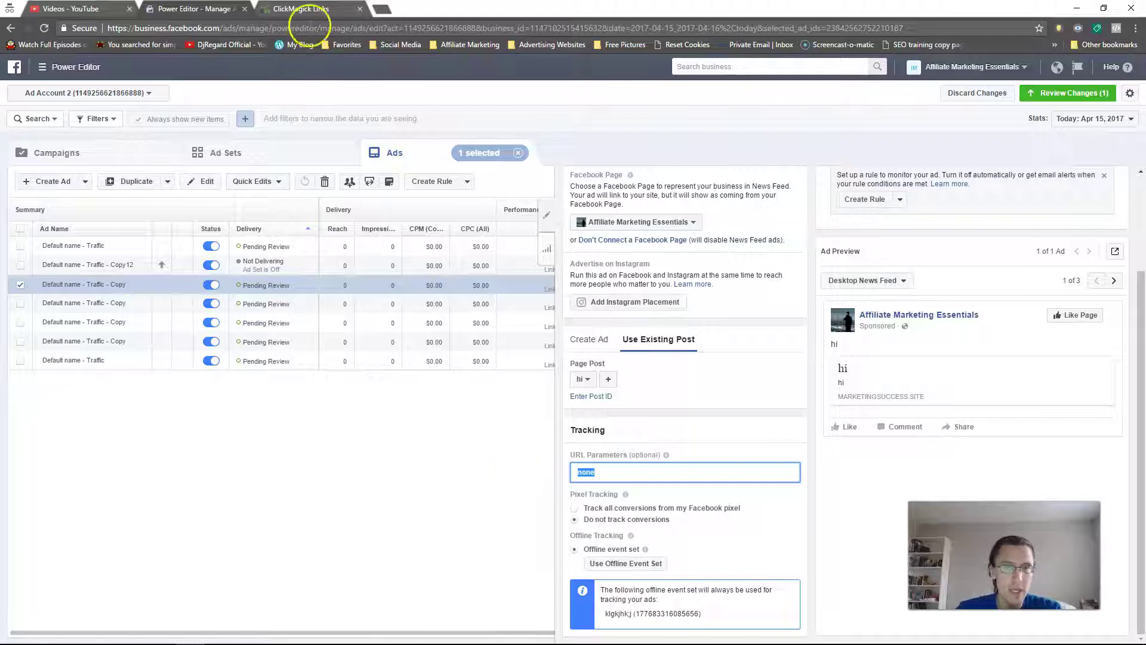
Step: In ClickMagick, expand the cb passive income link and place the caret after home/ in Primary URL
left_click(302, 9)
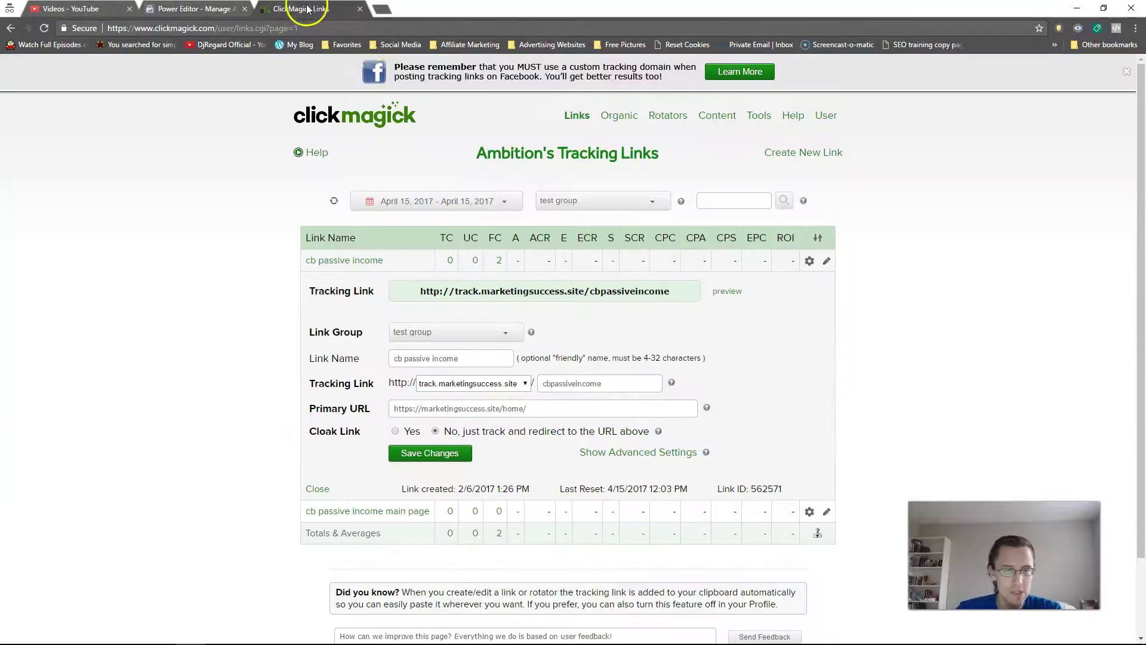
left_click(346, 262)
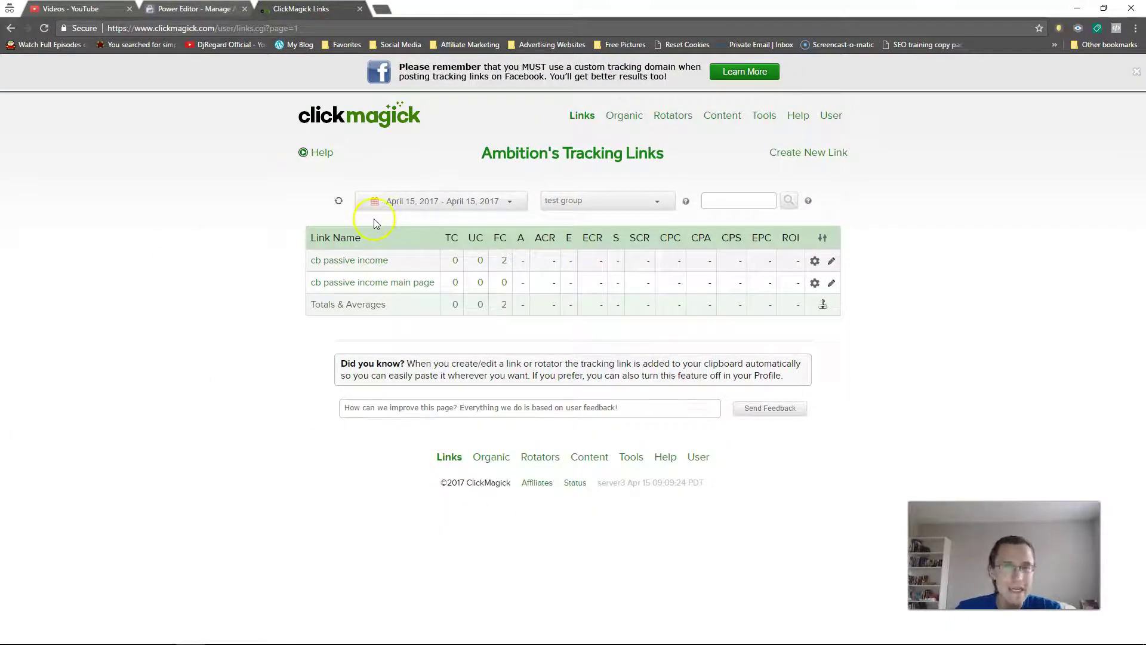
left_click(338, 263)
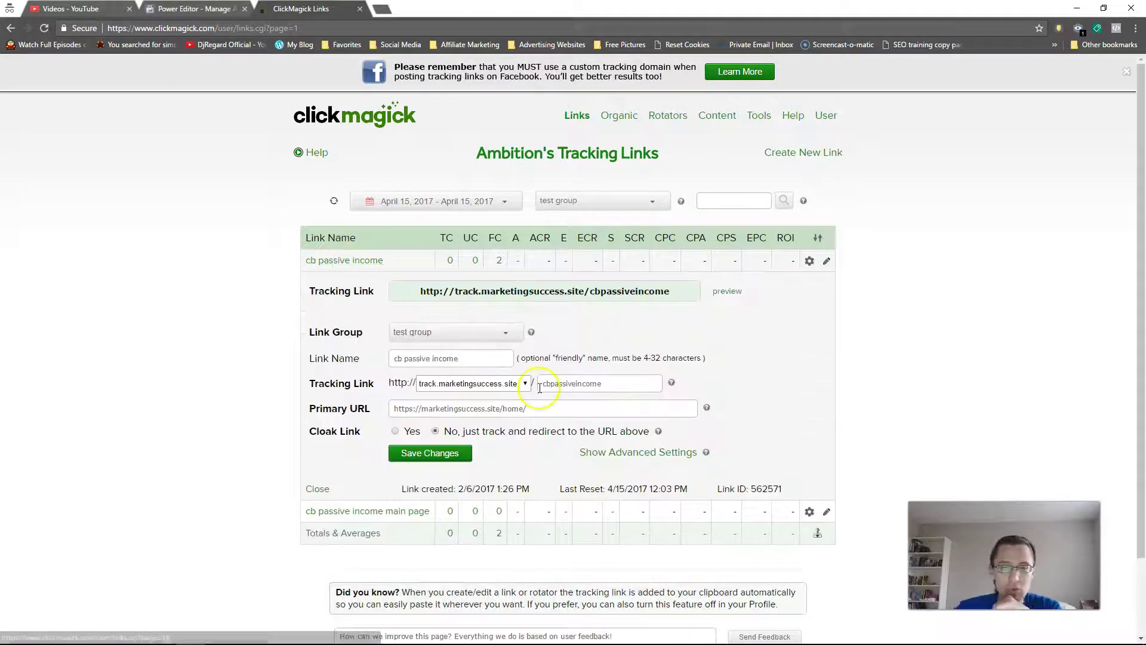
left_click(539, 410)
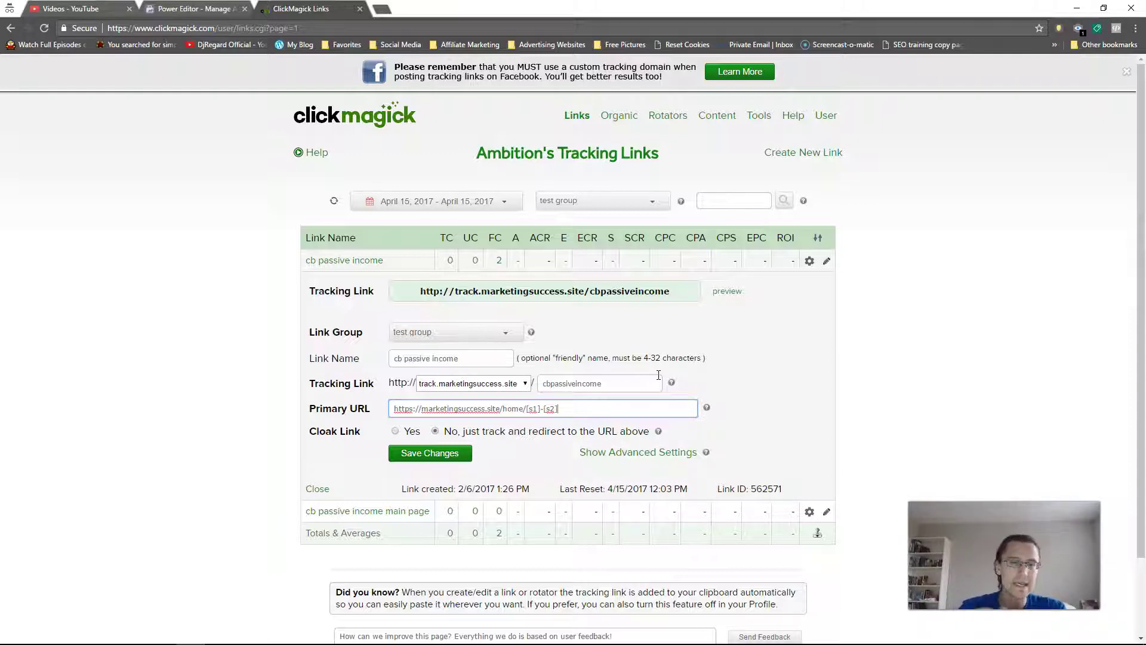
Step: Append [s1]-[s2] to the Primary URL and save the cb passive income link
left_click(449, 269)
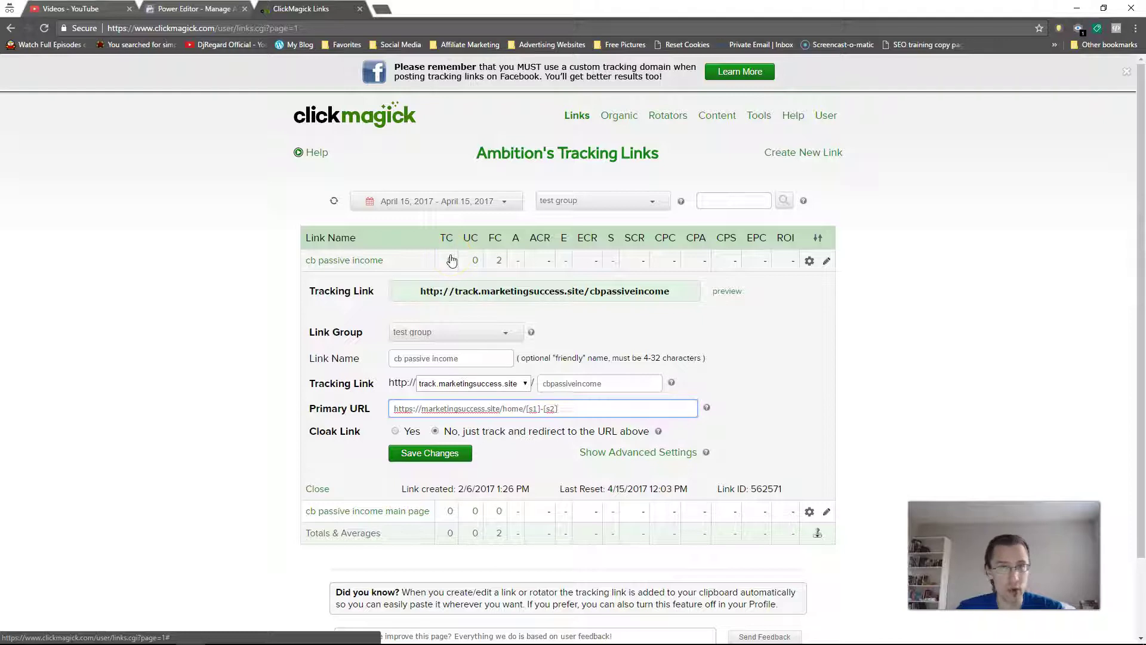
left_click(449, 261)
left_click(444, 309)
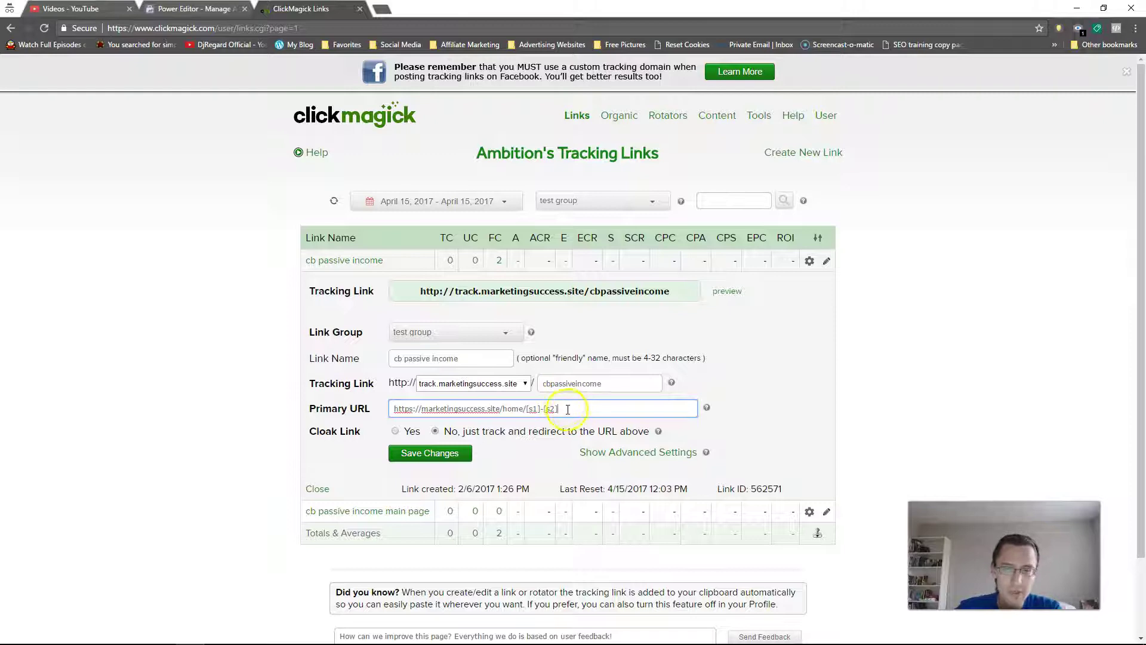
left_click_drag(568, 409, 529, 409)
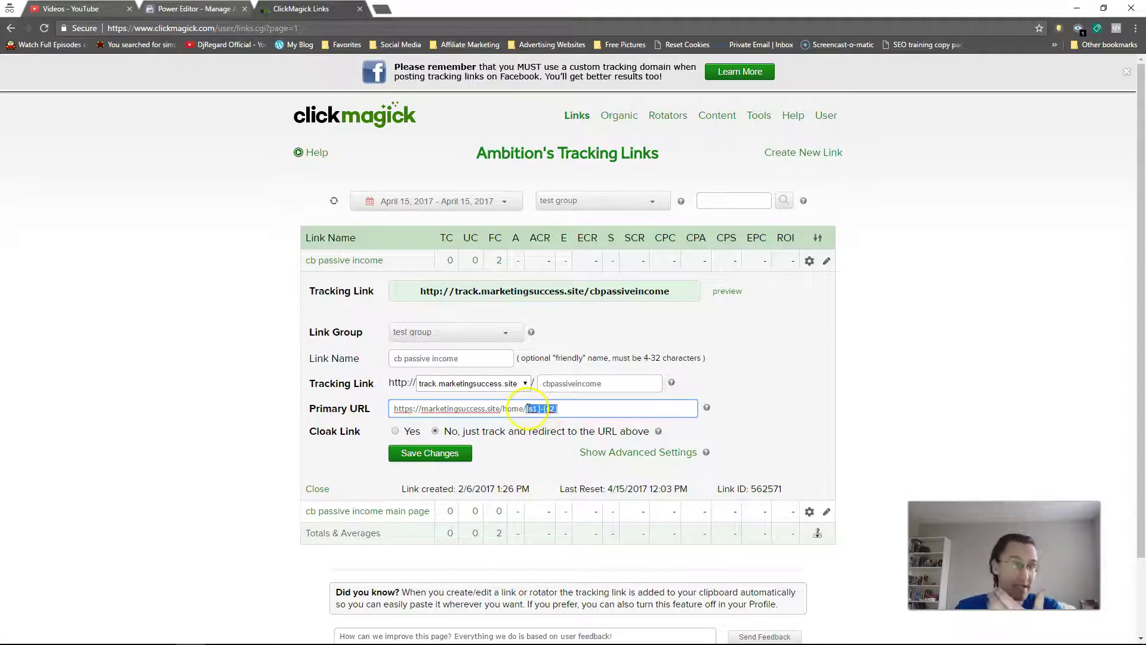
left_click(444, 455)
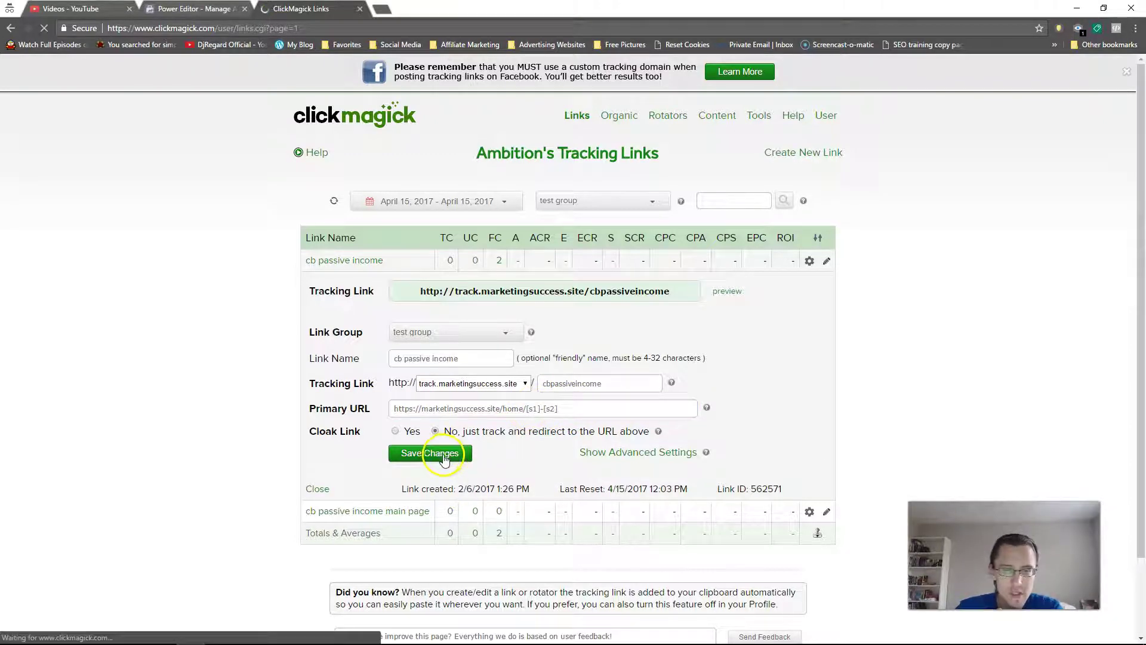
left_click(344, 264)
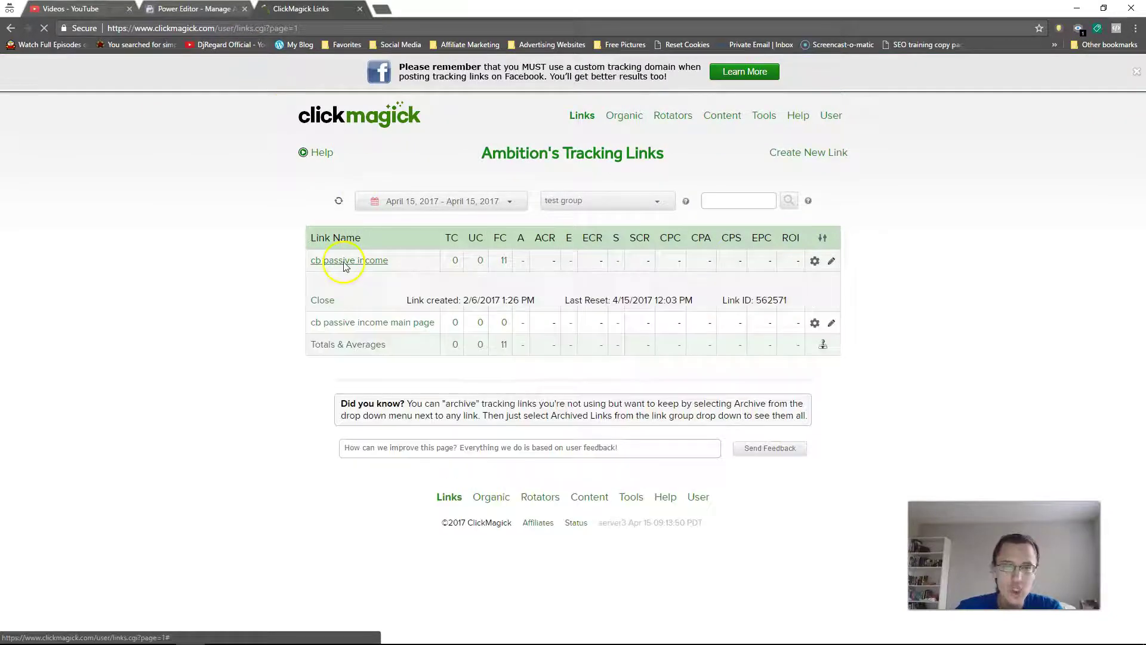
Step: Back in Power Editor, reopen the Copy12 ad and review its website URL
key("ctrl+shift+Tab")
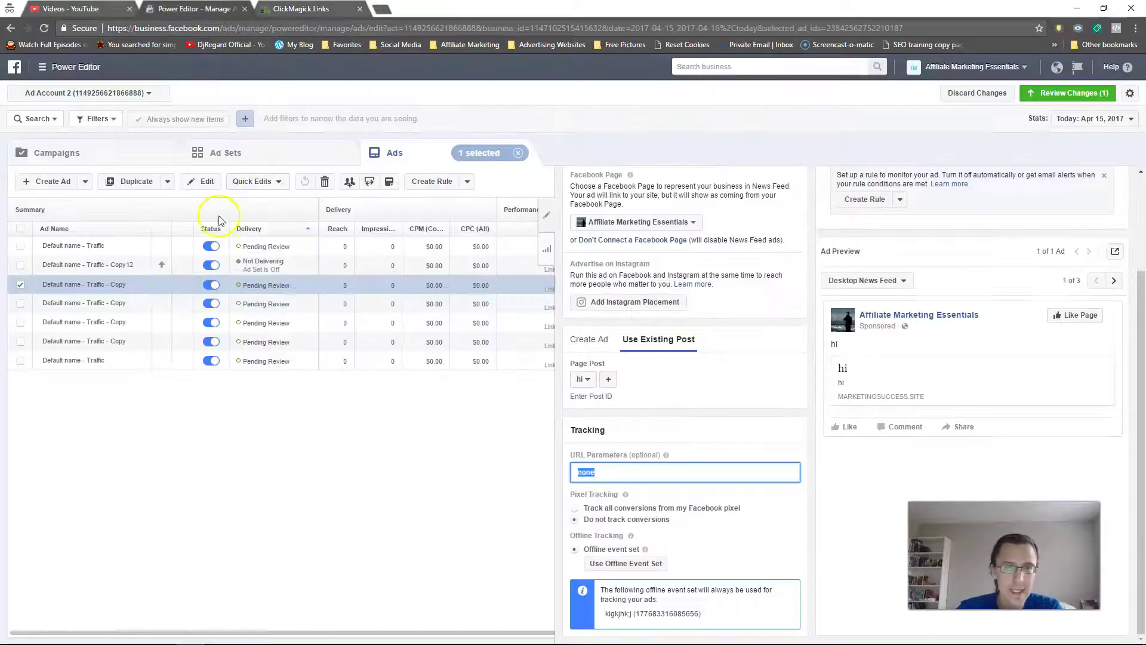
left_click(145, 265)
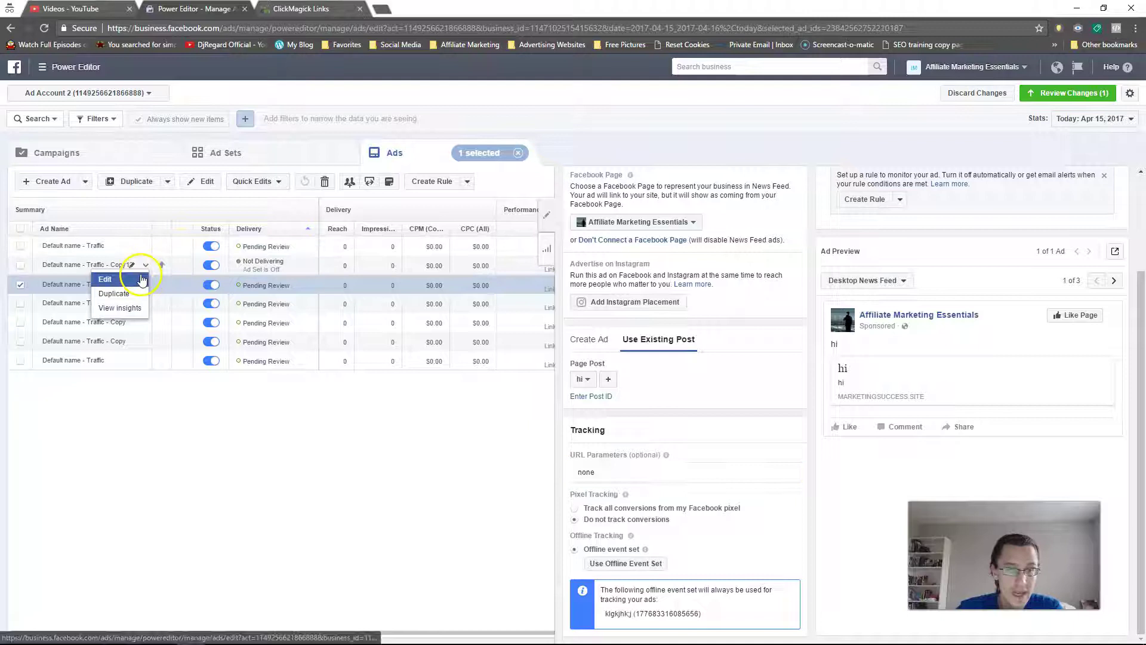
left_click(141, 280)
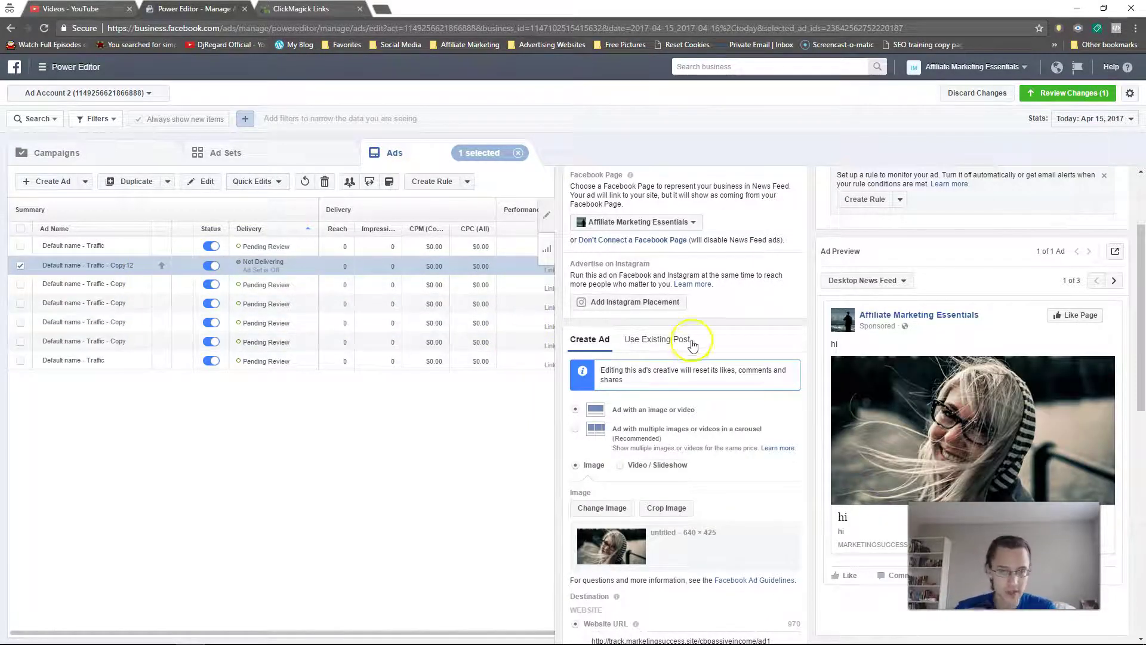
scroll(692, 345, "down", 3)
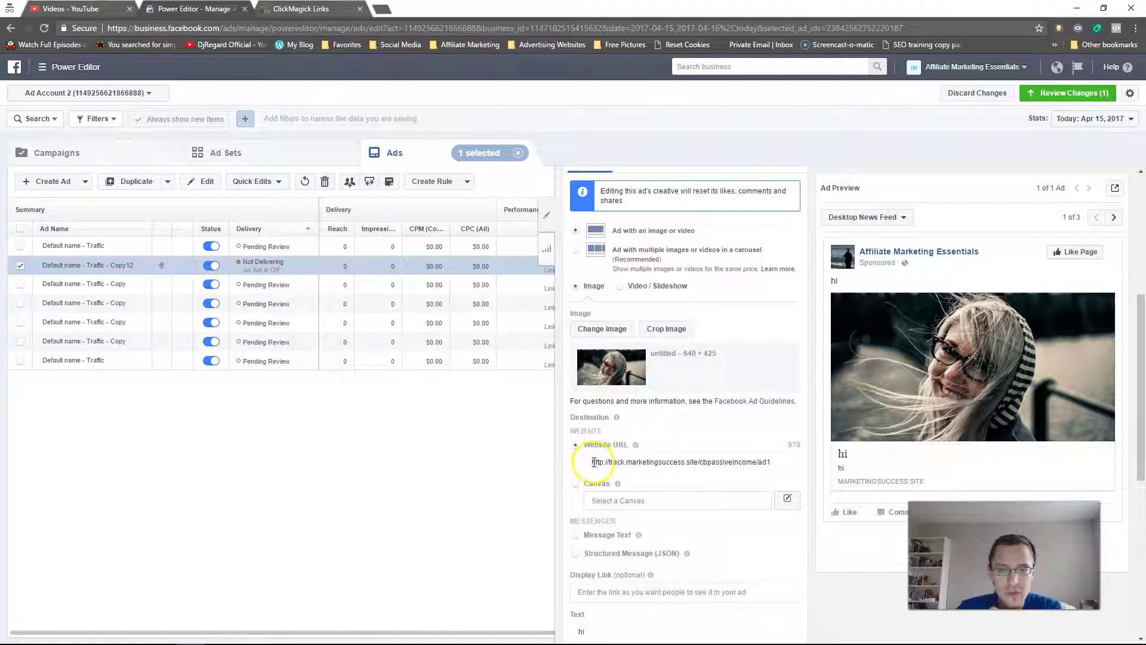
left_click_drag(594, 462, 732, 474)
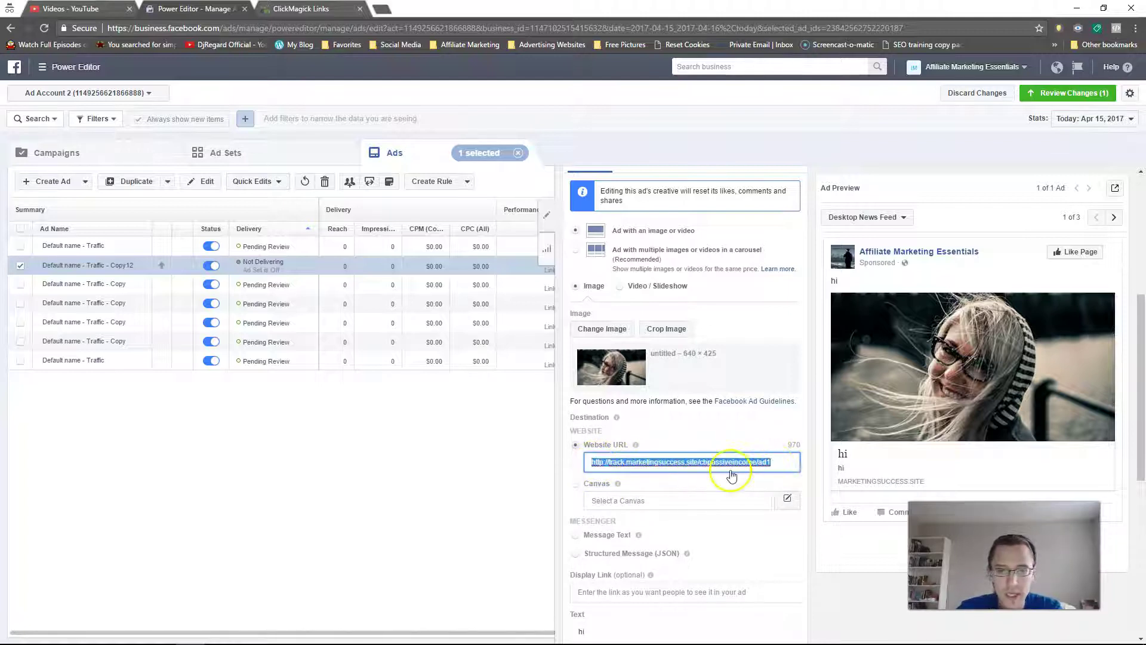
Step: Open the first Default name - Traffic ad for editing
left_click(700, 462)
left_click(146, 248)
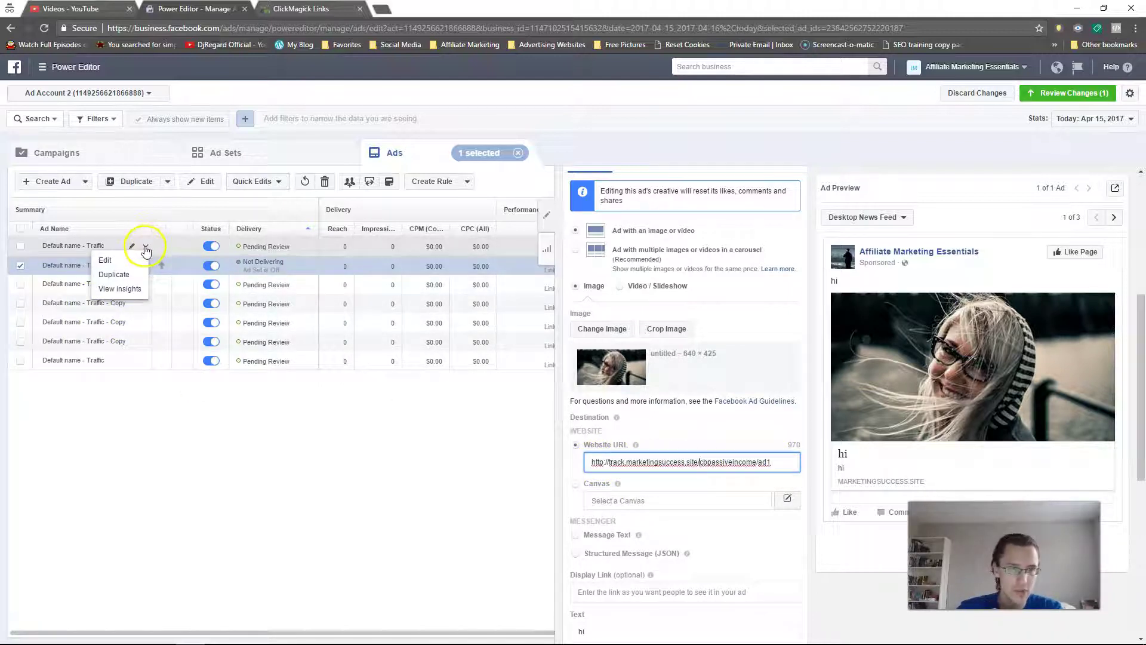
left_click(144, 260)
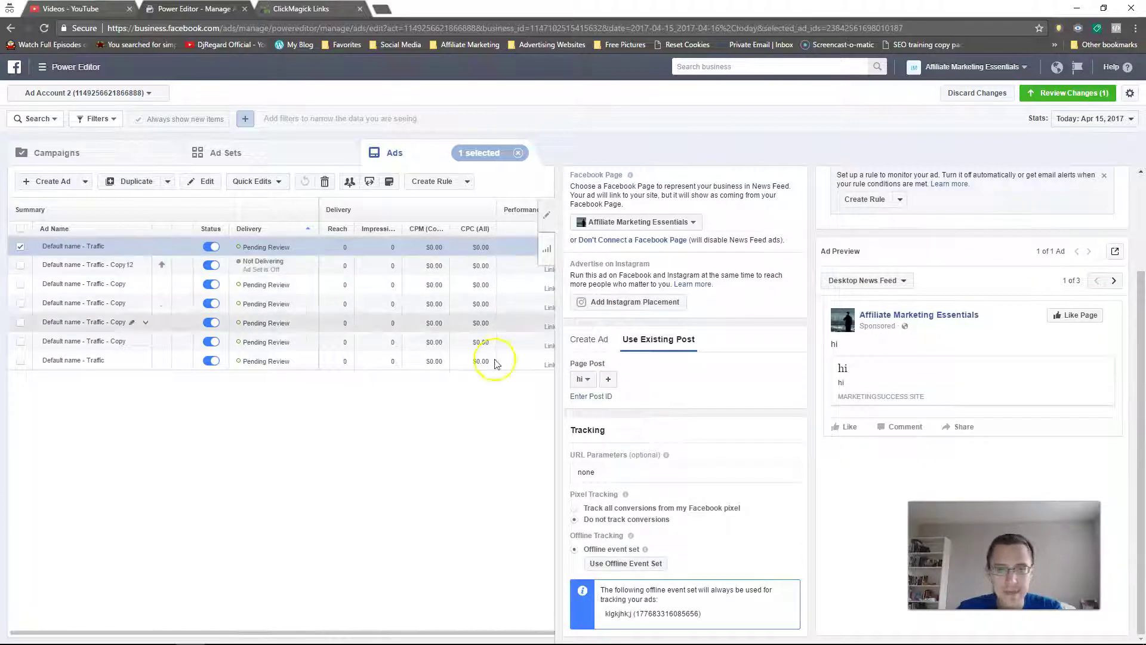
Step: Replace 'none' in URL Parameters with fbtag1=facebook&fbtag2=ad1 and select it for copying
left_click(598, 472)
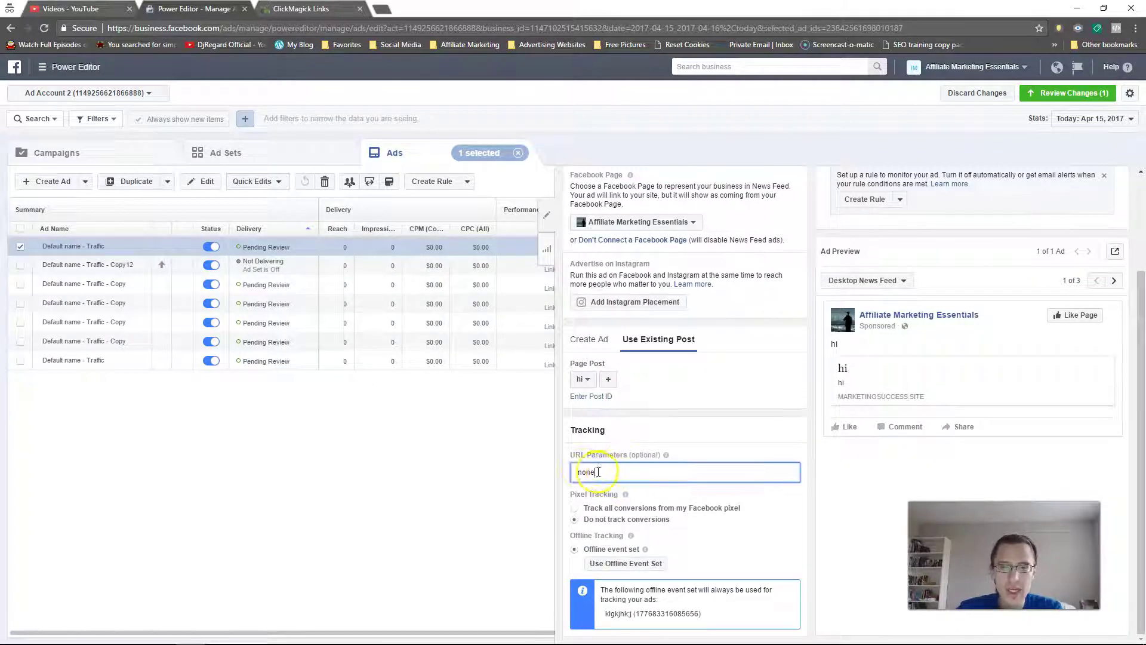
left_click_drag(597, 472, 577, 469)
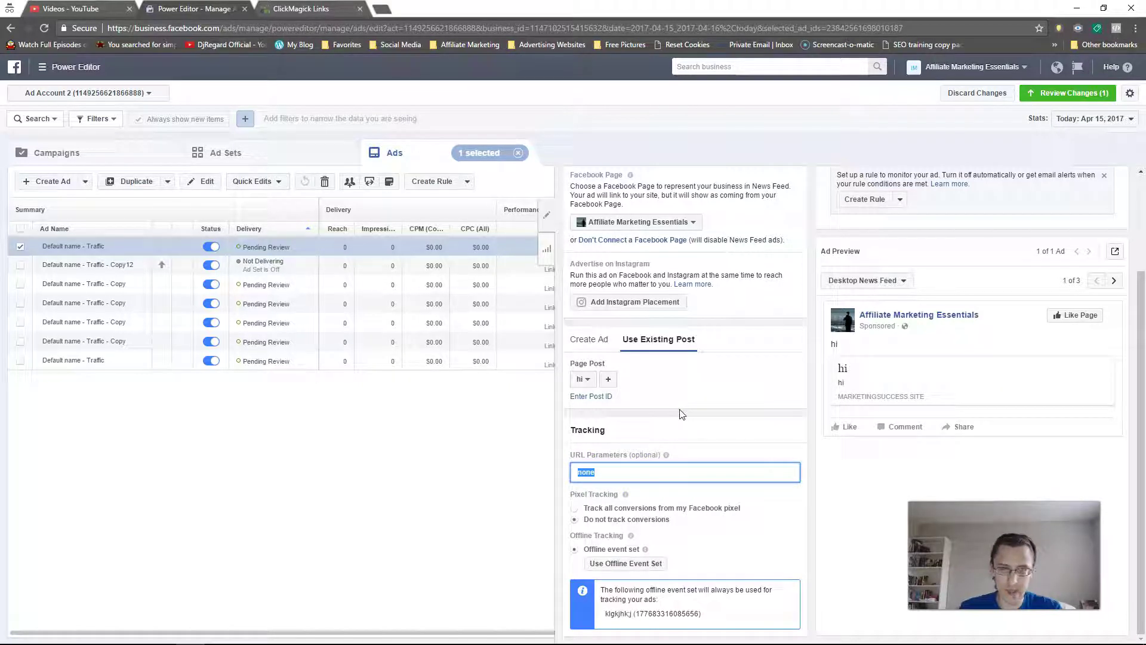
type("fbtag")
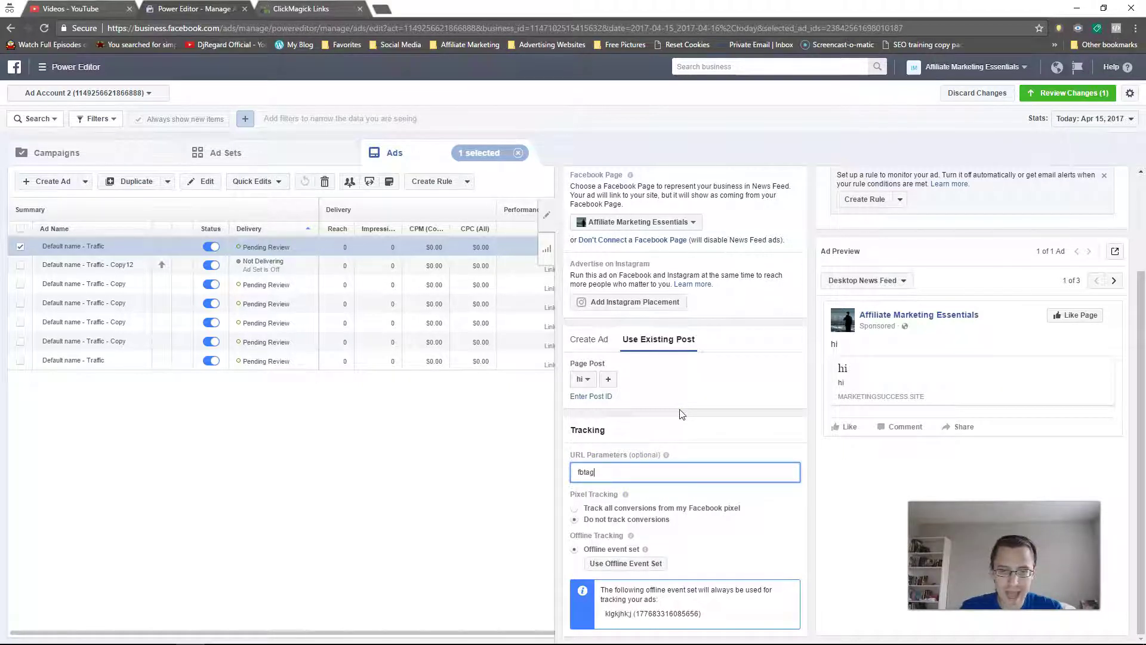
type("1=facebook&fbtag2")
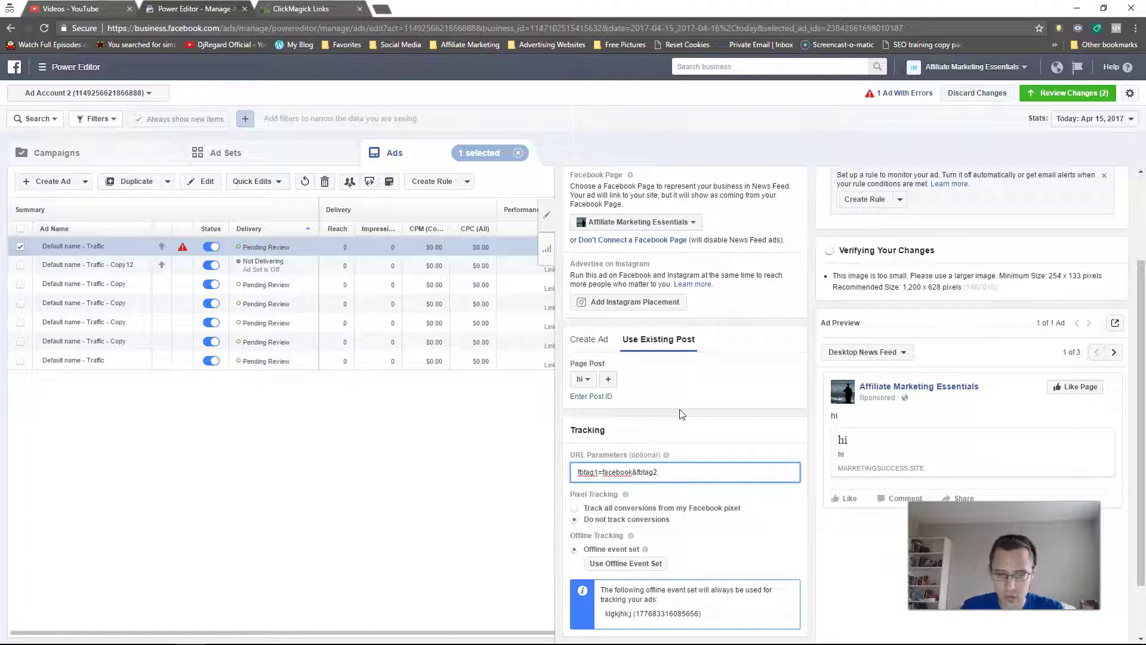
type("=ad1")
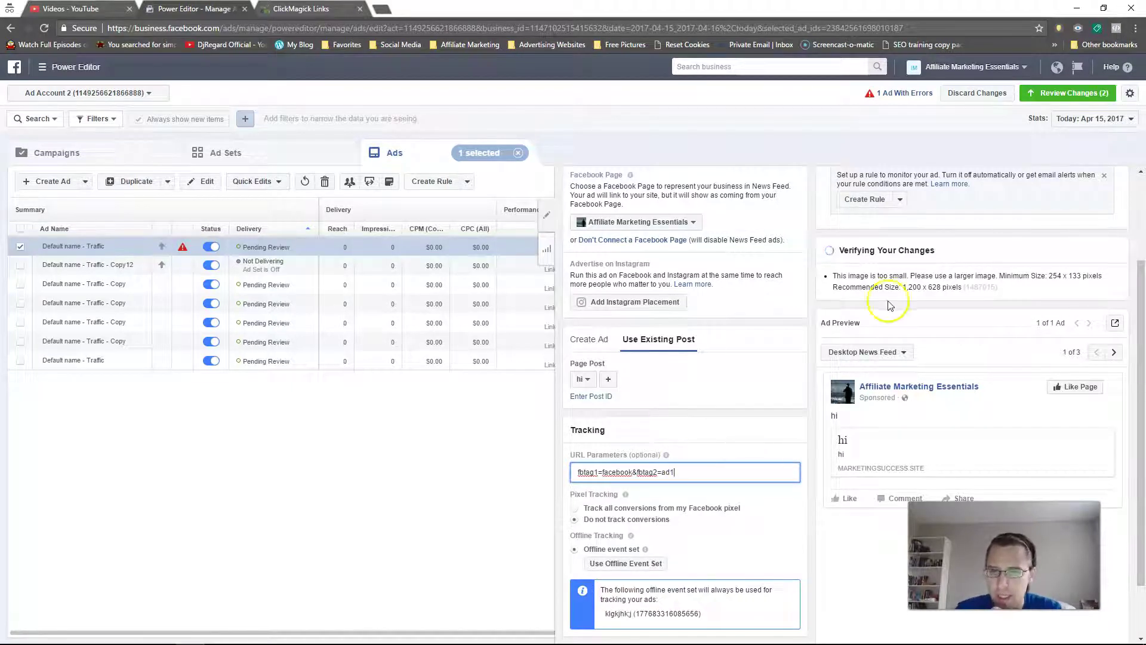
scroll(903, 305, "up", 2)
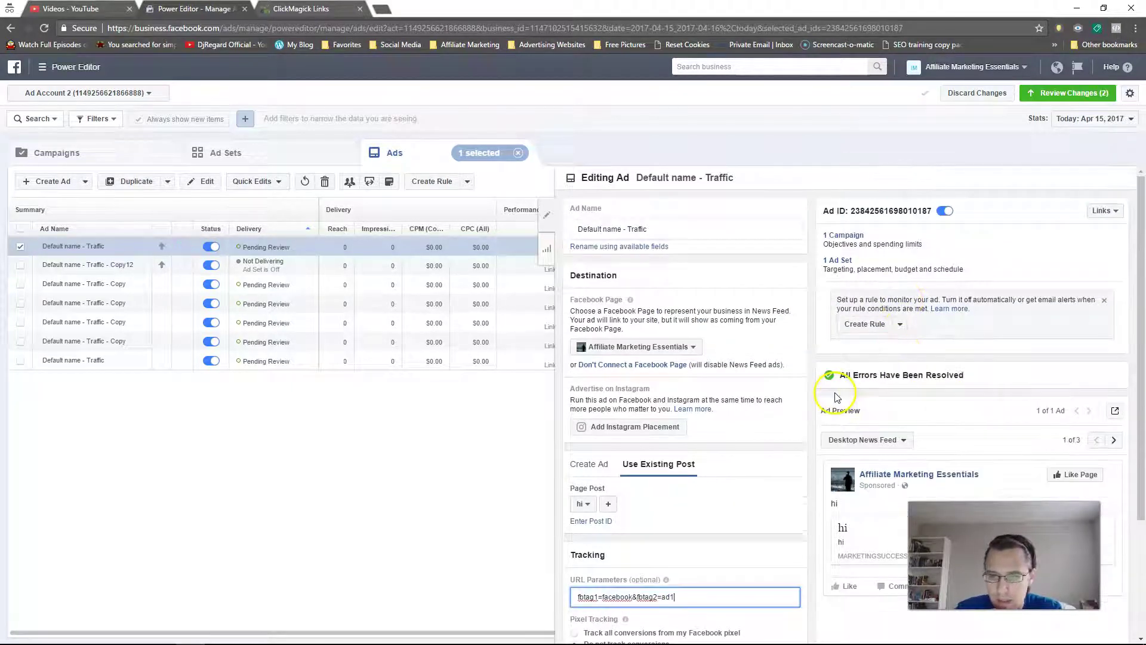
scroll(721, 431, "down", 2)
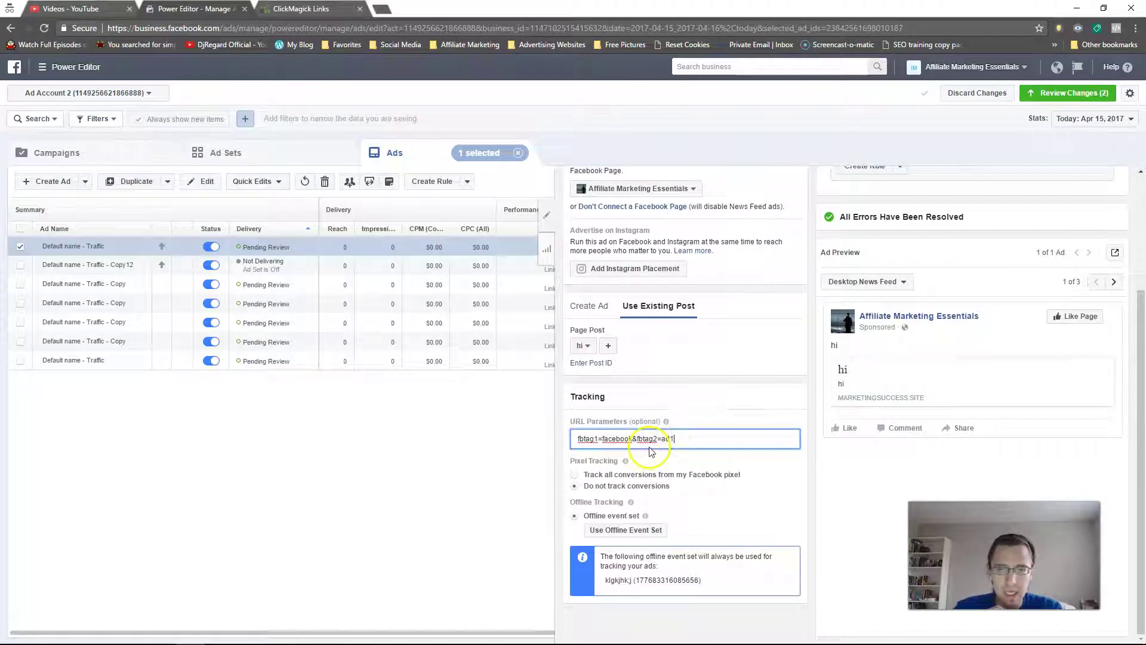
triple_click(624, 472)
key("ctrl+c")
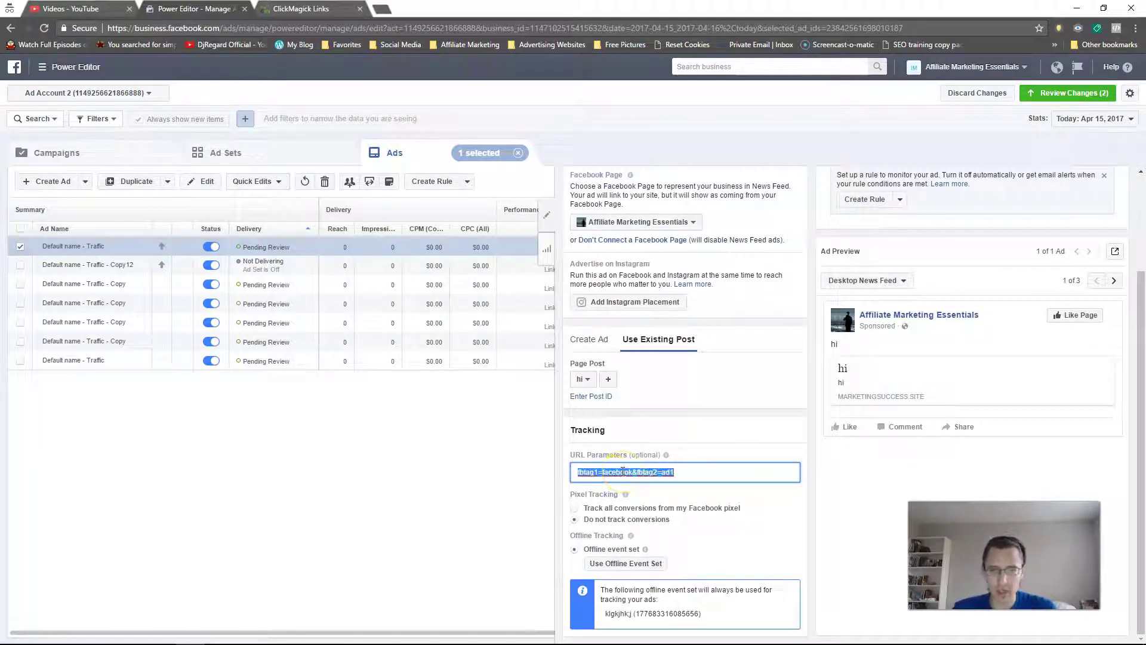
Step: Paste the parameters into the Traffic - Copy ad, changing them to fbtag1=facebook&fbtag2=ad2
left_click(146, 323)
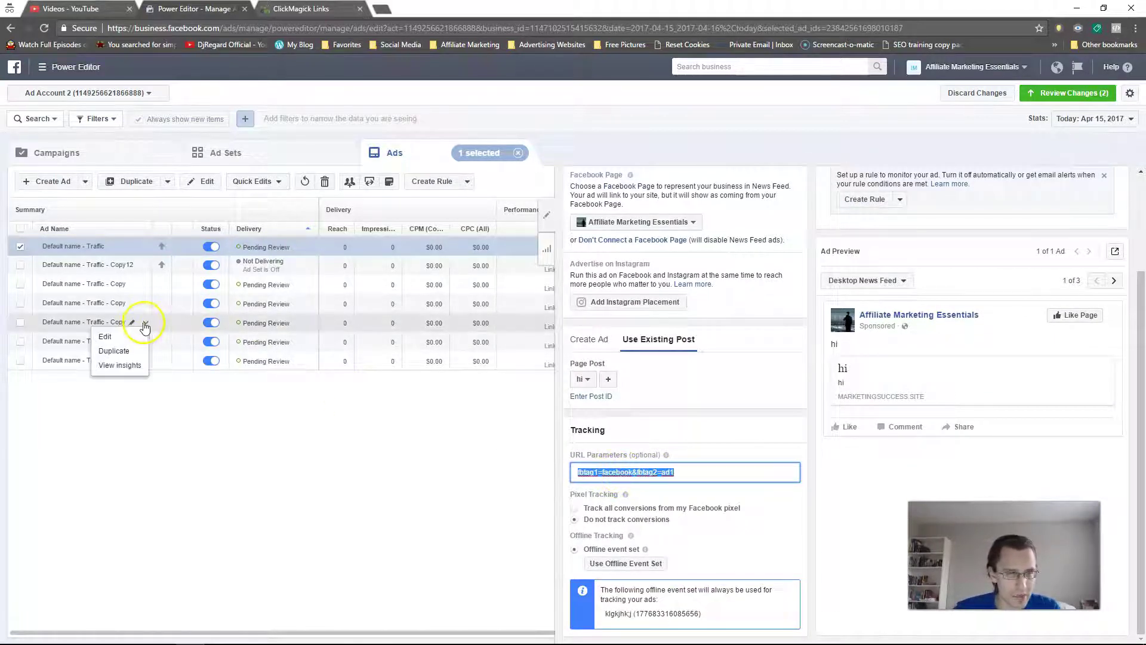
left_click(140, 336)
left_click(146, 285)
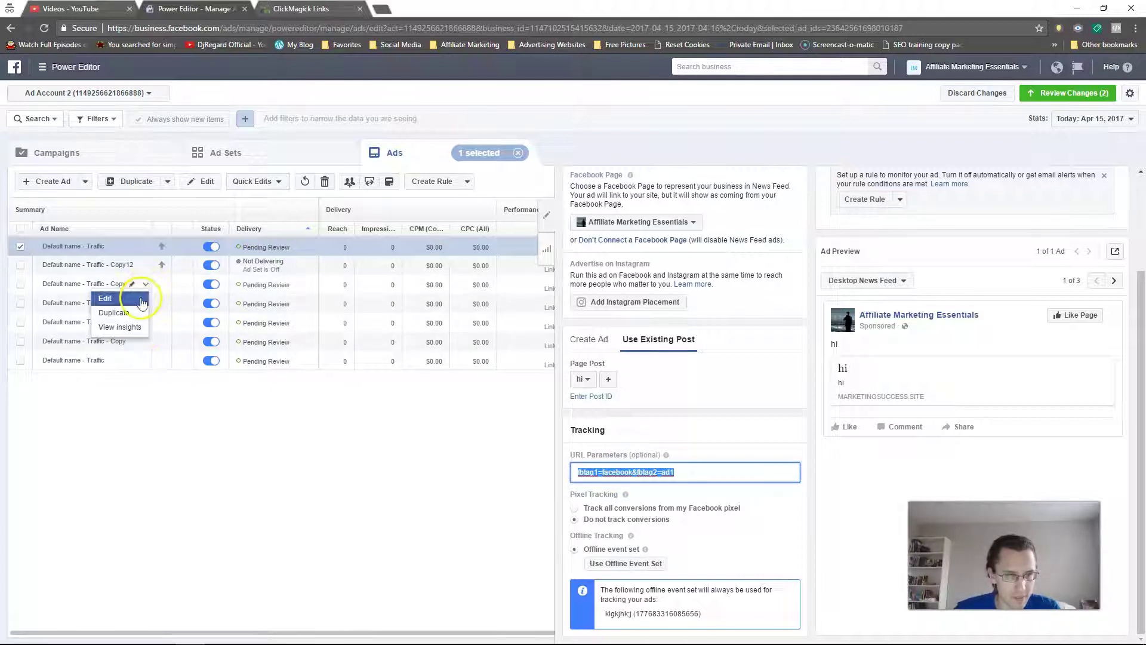
left_click(143, 301)
triple_click(607, 470)
key("ctrl+v")
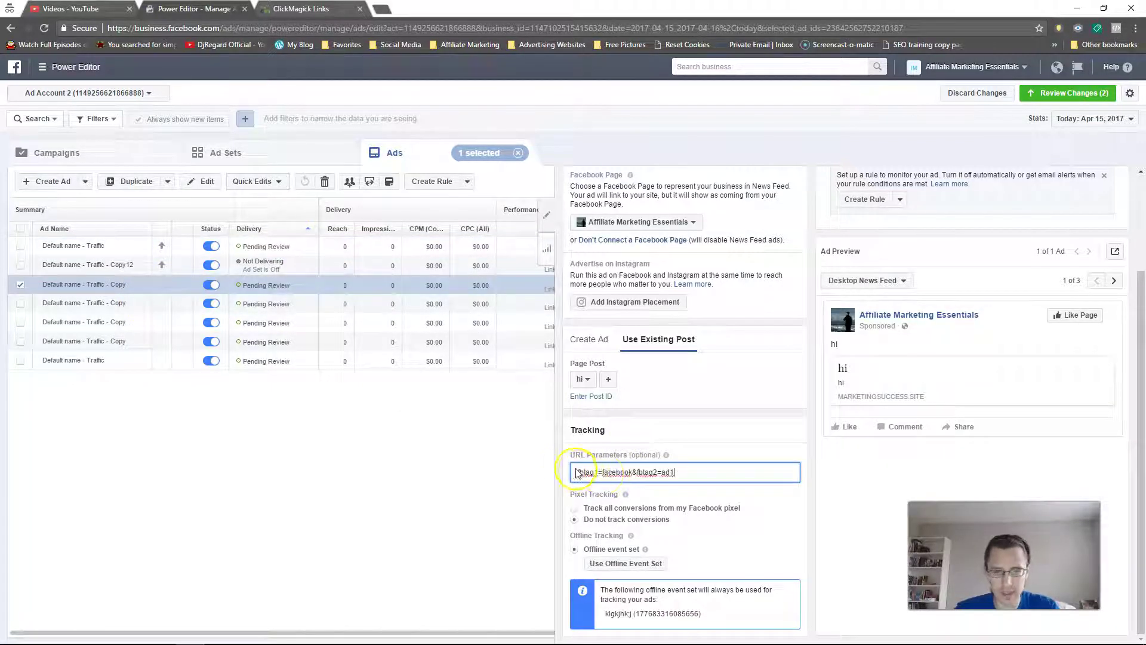
key("BackSpace")
type("2")
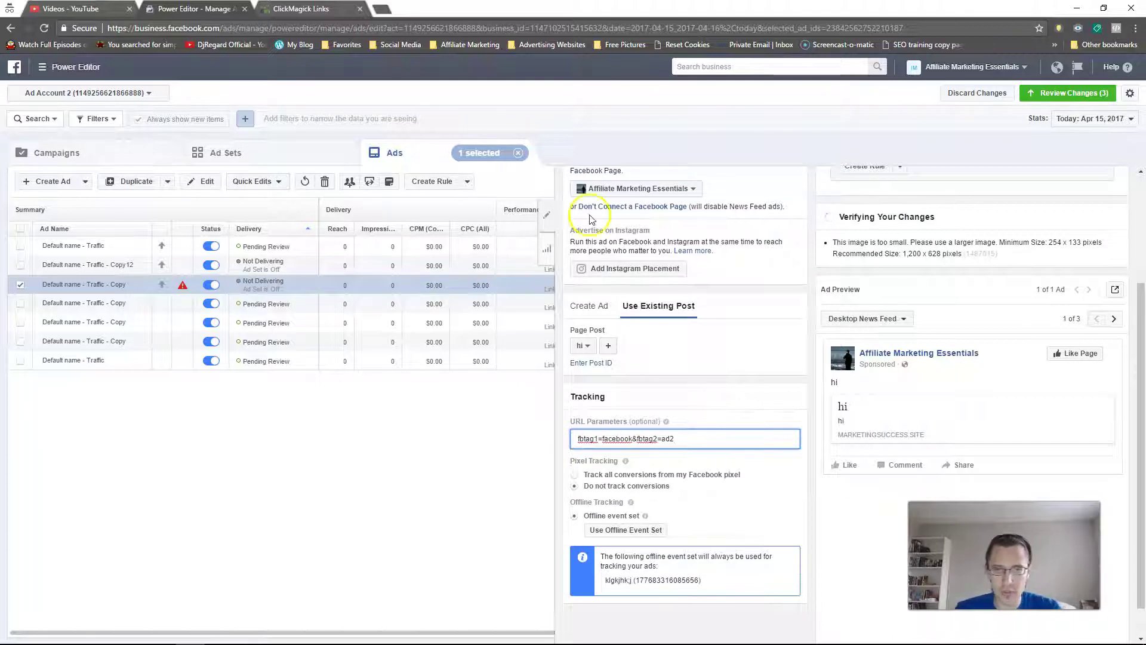
left_click(547, 221)
Step: Reopen the Traffic - Copy ad to verify its new URL parameters
left_click(146, 285)
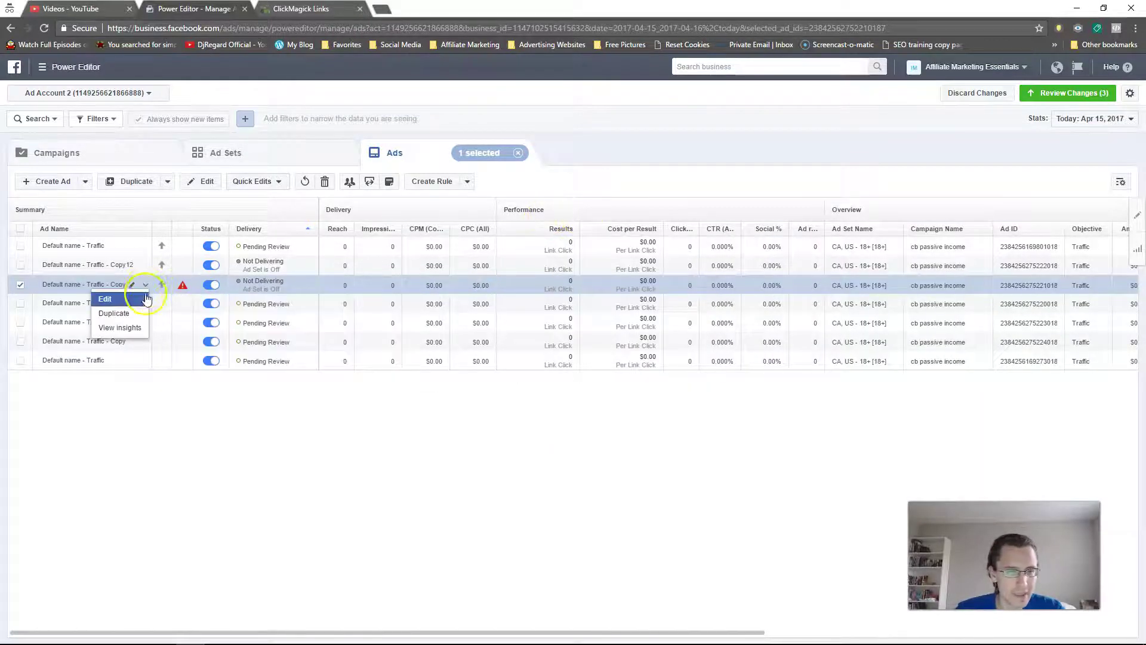
left_click(138, 304)
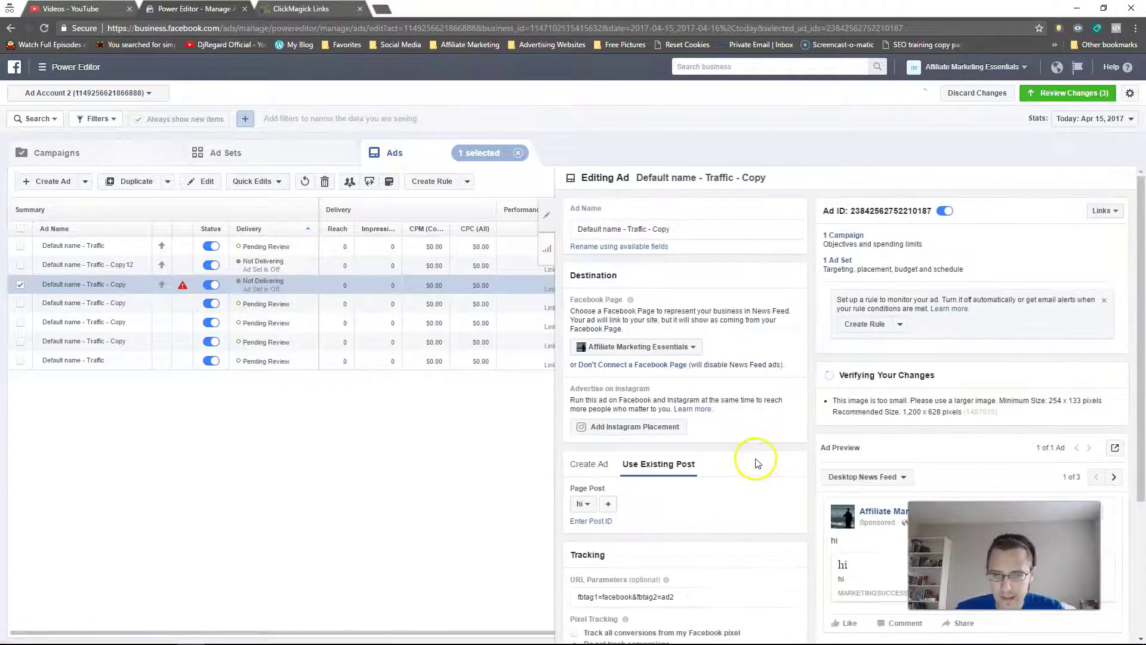
scroll(656, 448, "down", 1)
scroll(734, 417, "up", 1)
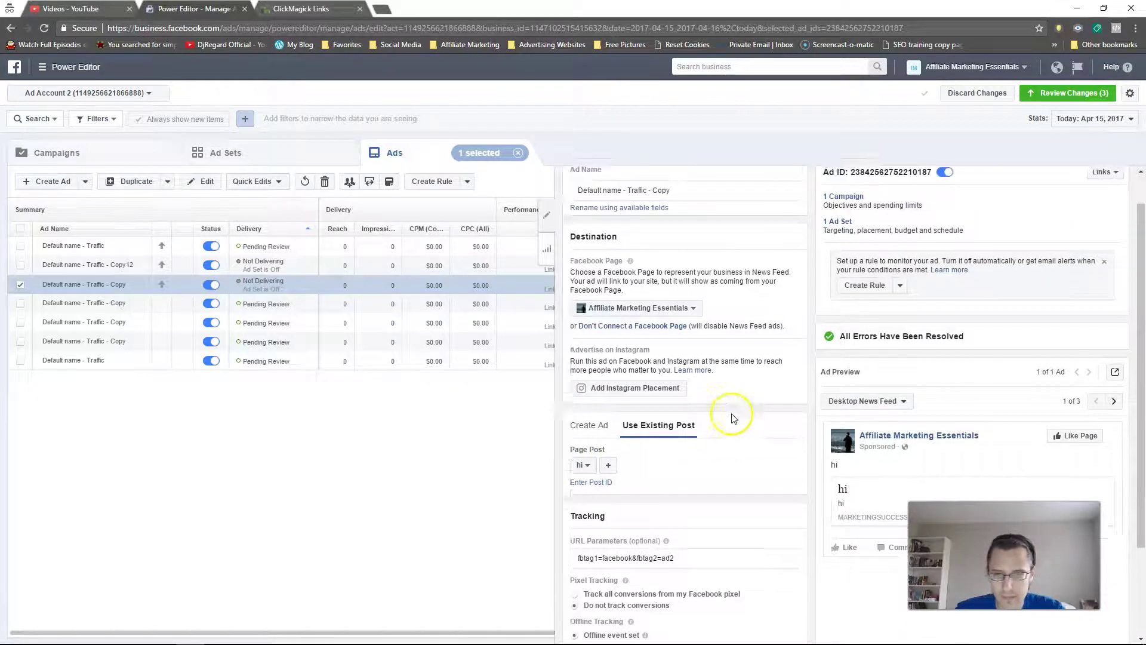
Step: Close the editor and apply the three pending ad changes from Review Changes
left_click(547, 215)
left_click(1046, 93)
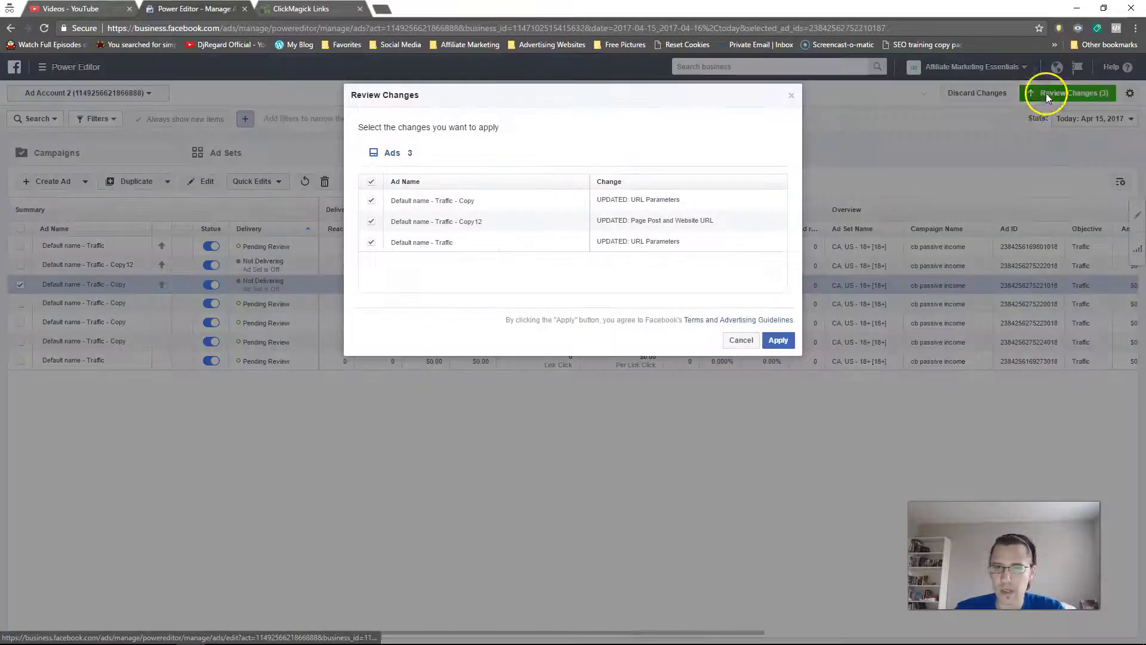
left_click(779, 340)
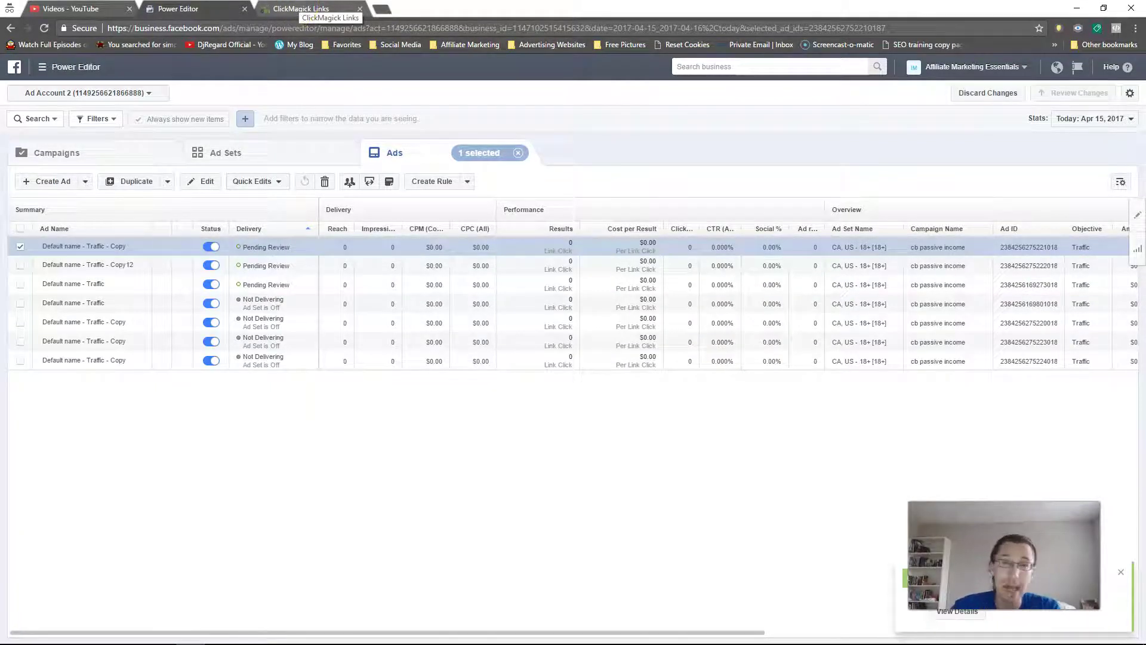
Step: Reopen the top Copy ad and preview it as a Facebook Post with Comments
left_click(305, 17)
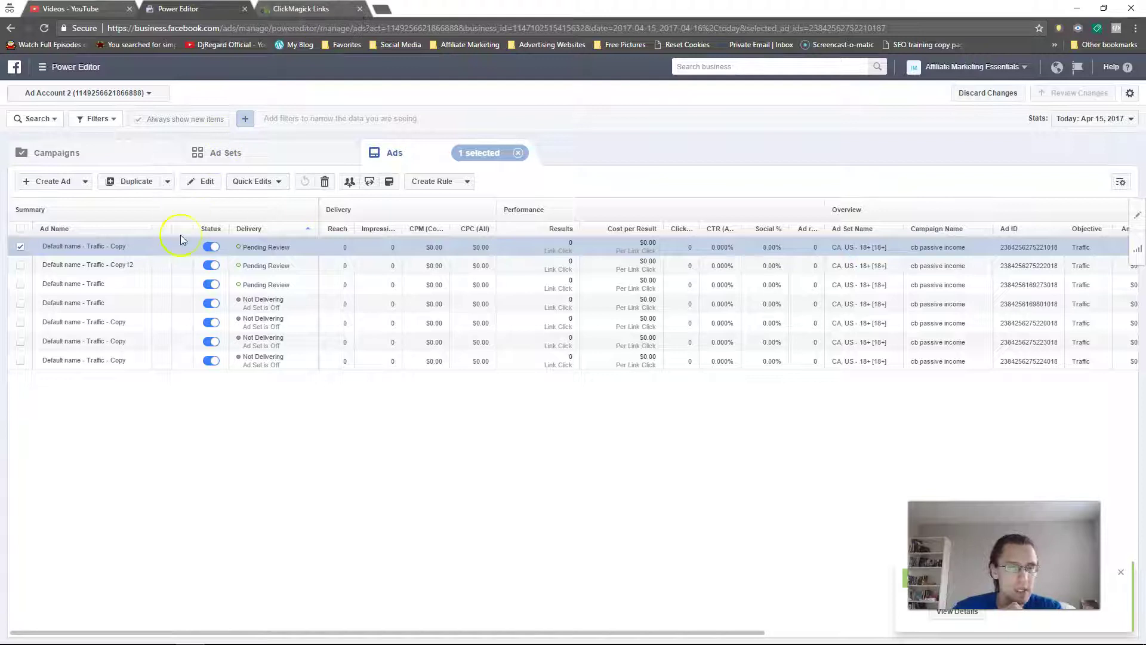
left_click(147, 248)
left_click(128, 259)
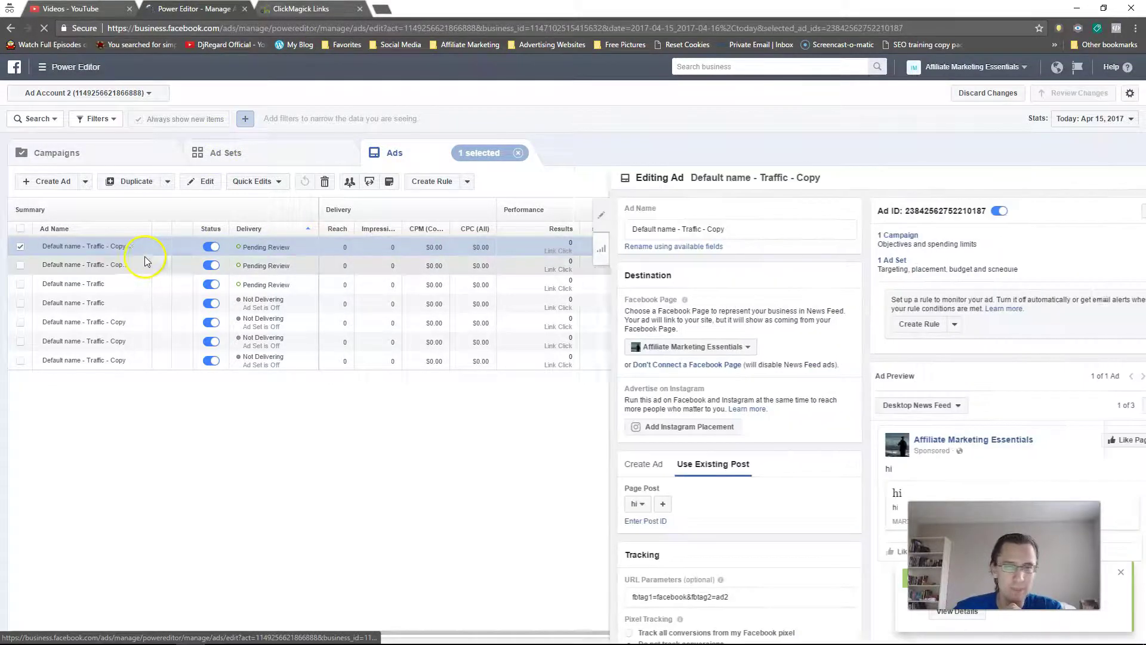
left_click(1115, 376)
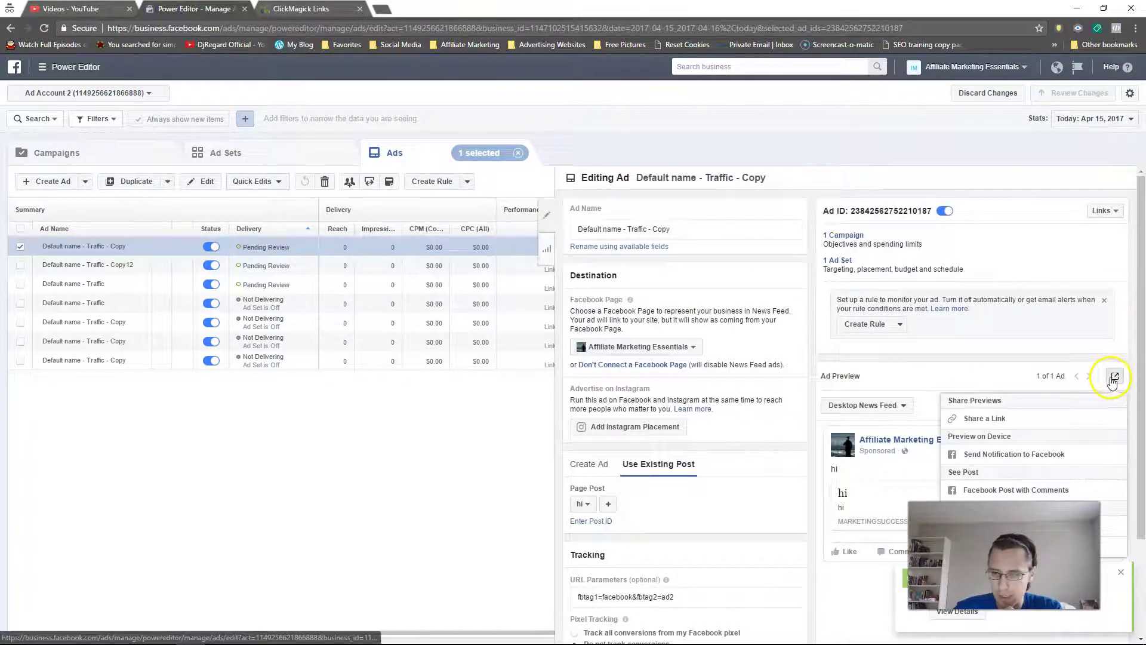
left_click(1104, 500)
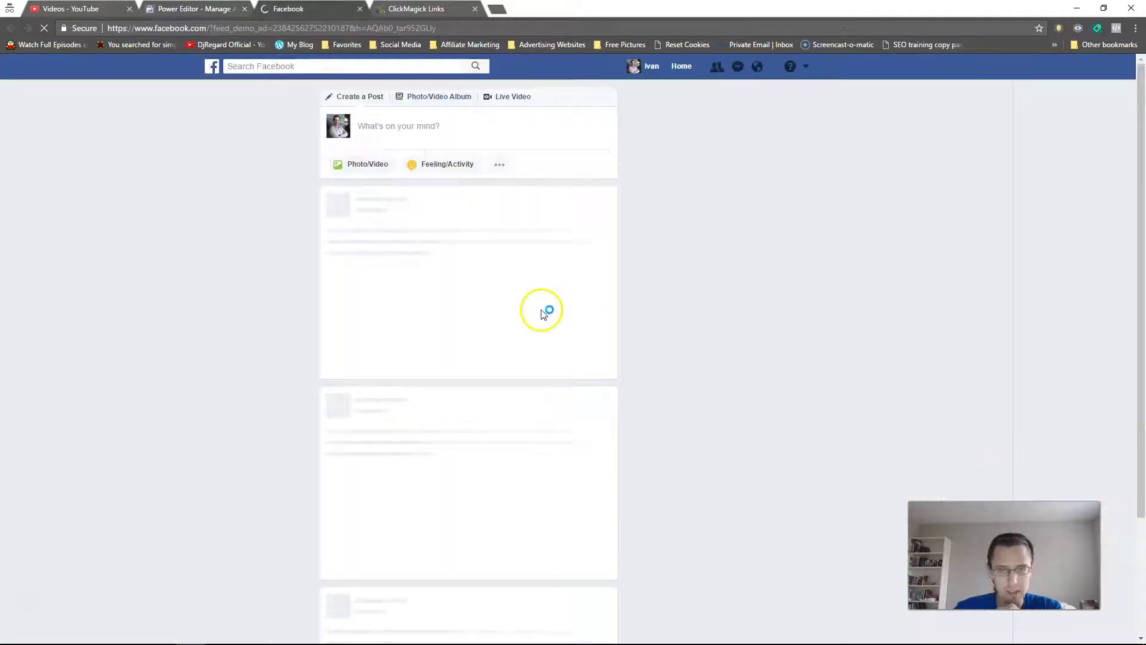
Step: Copy the link address of the Affiliate Marketing Essentials sponsored ad in the feed
scroll(123, 325, "down", 3)
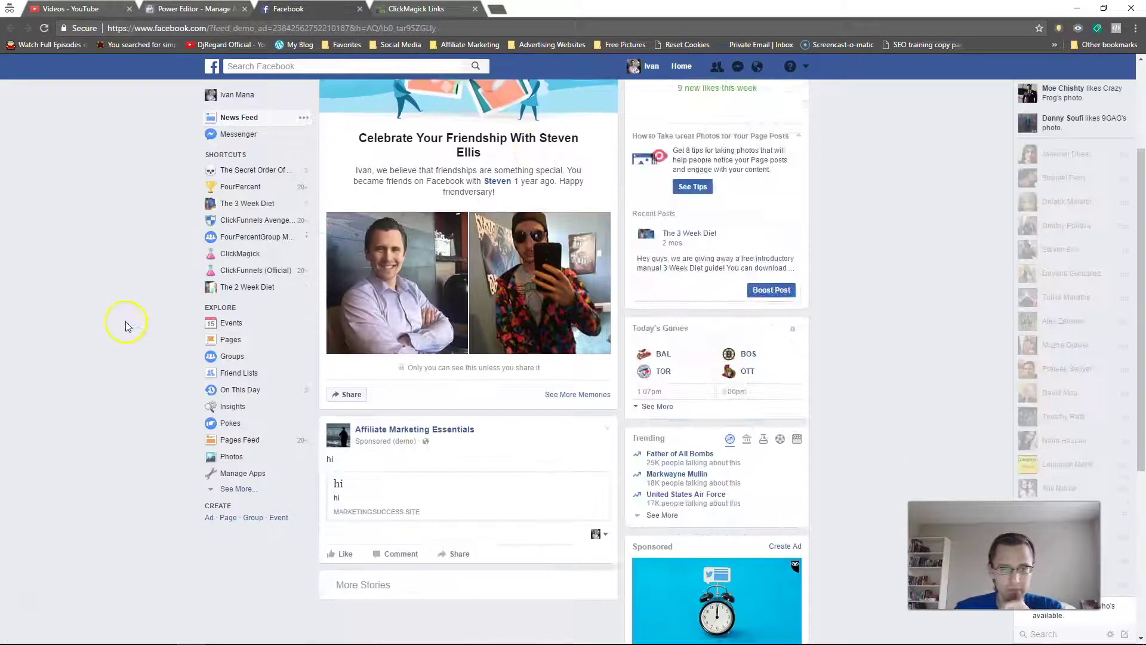
scroll(132, 315, "down", 2)
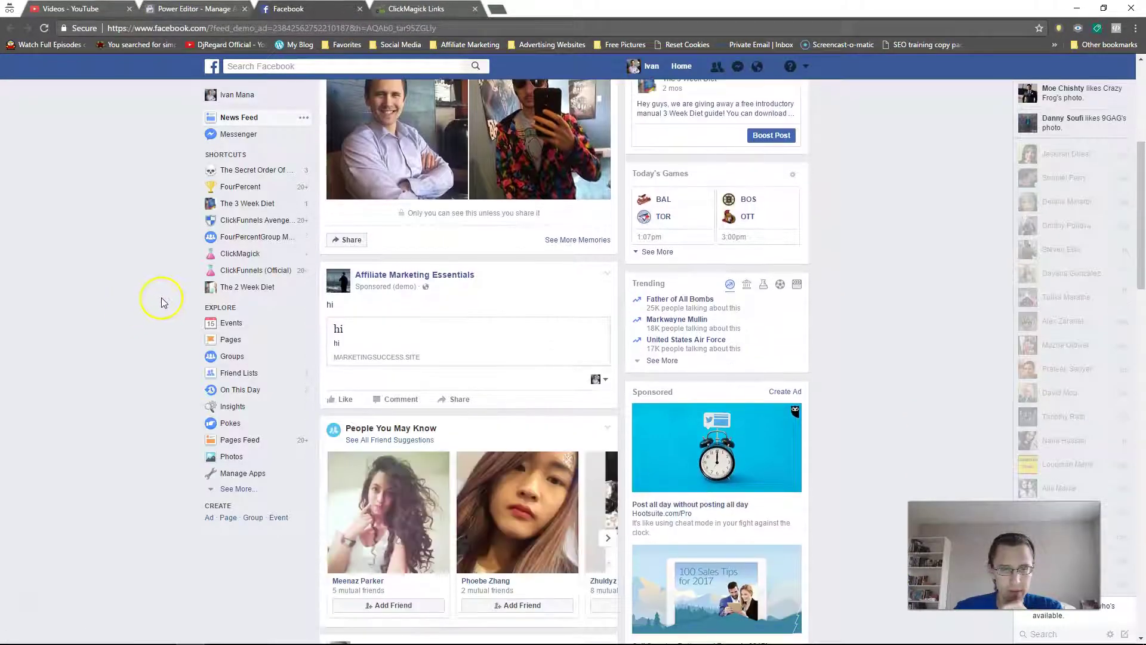
right_click(416, 354)
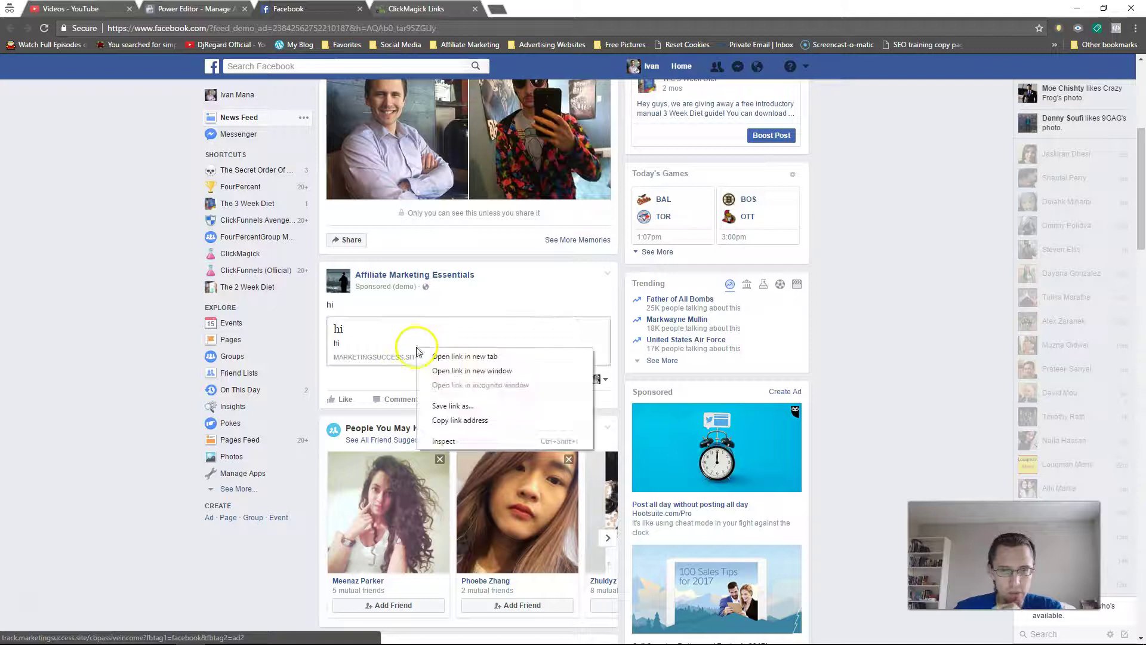
left_click(483, 421)
right_click(191, 632)
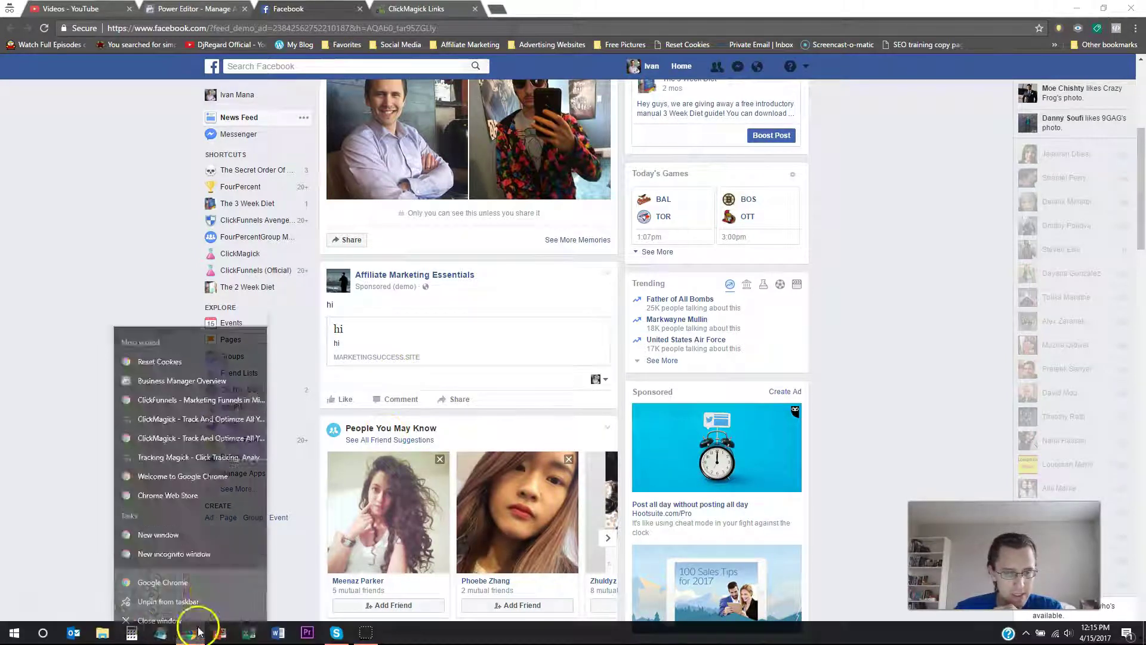
Step: Load the copied tracking link in a new Chrome window, reaching the page_hash=facebook-ad2 landing page
left_click(189, 522)
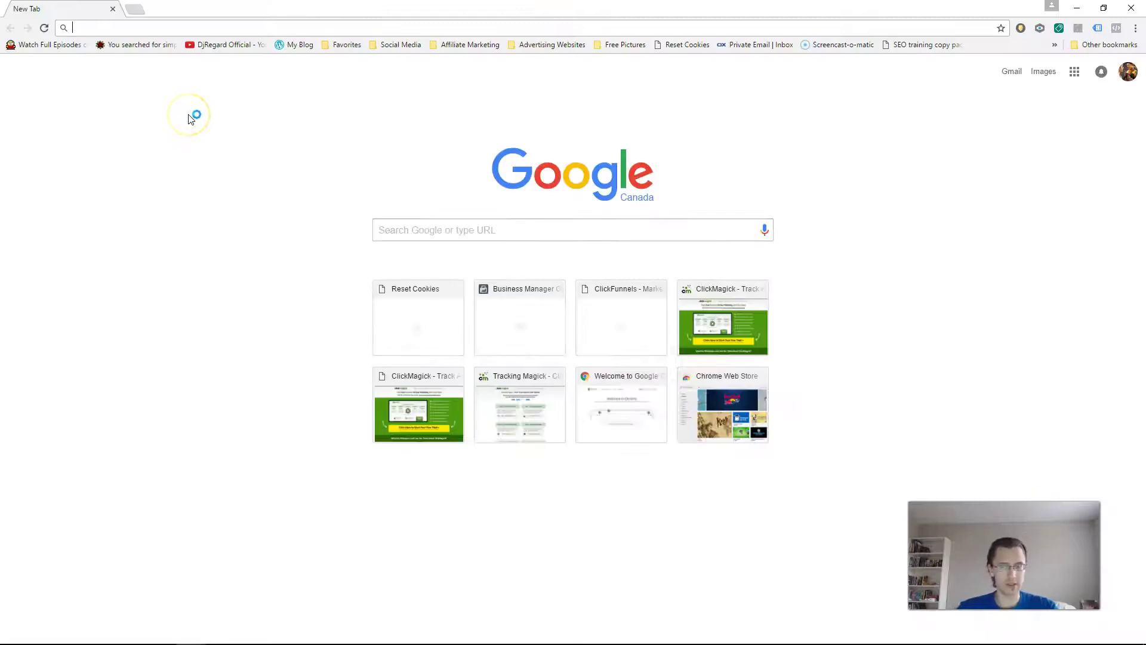
key("ctrl+v")
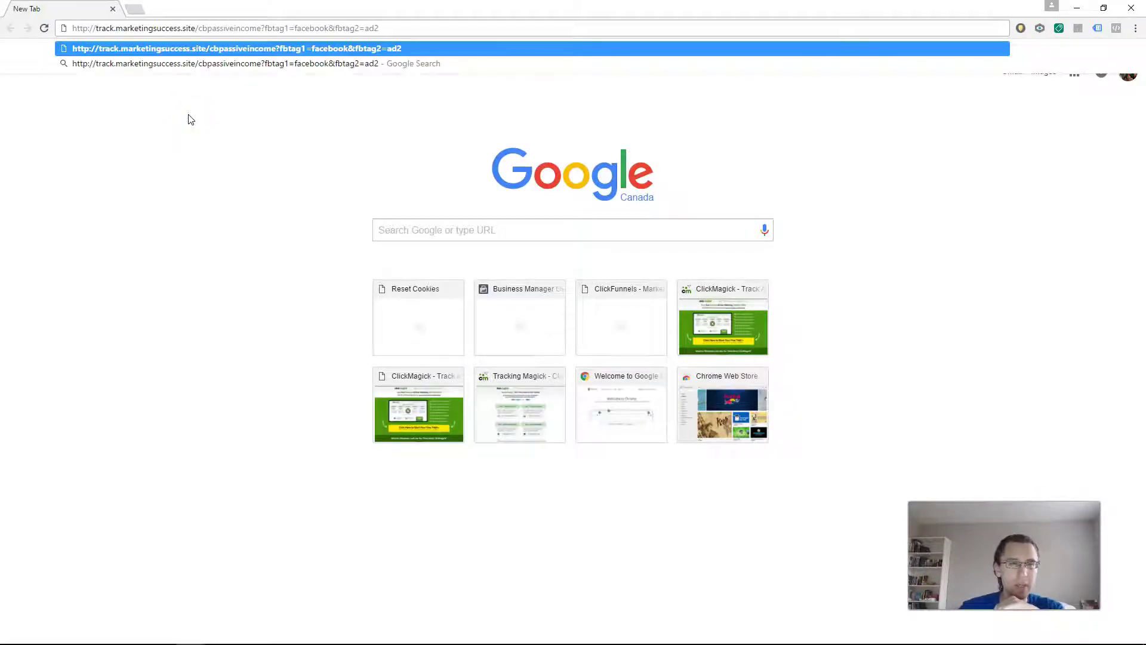
left_click(263, 28)
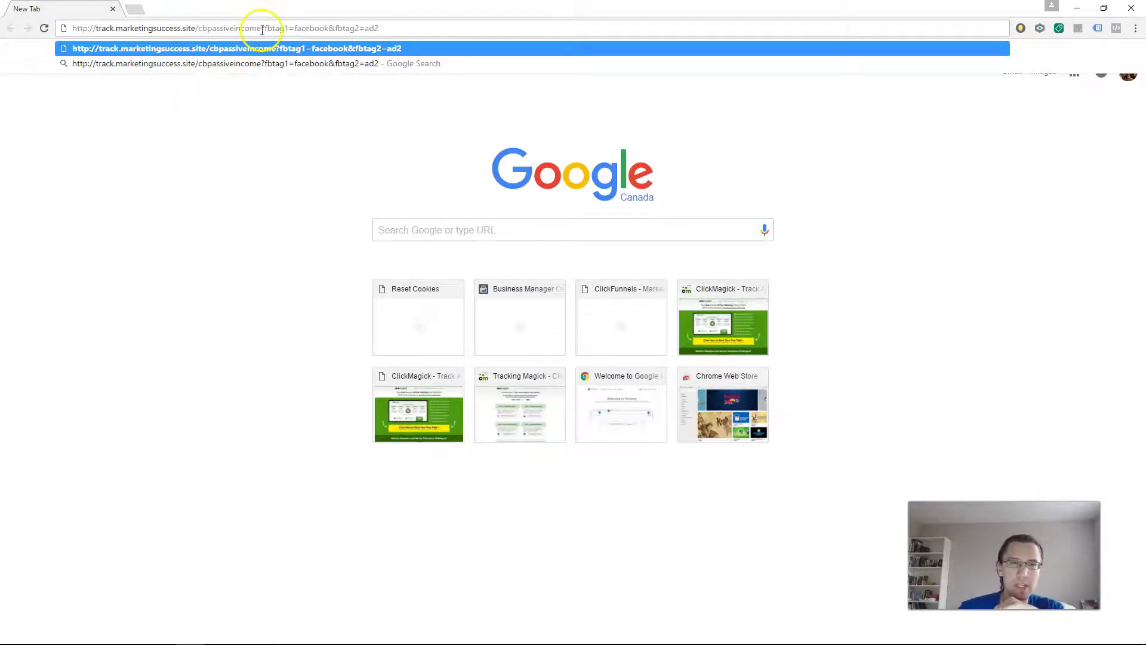
key("Return")
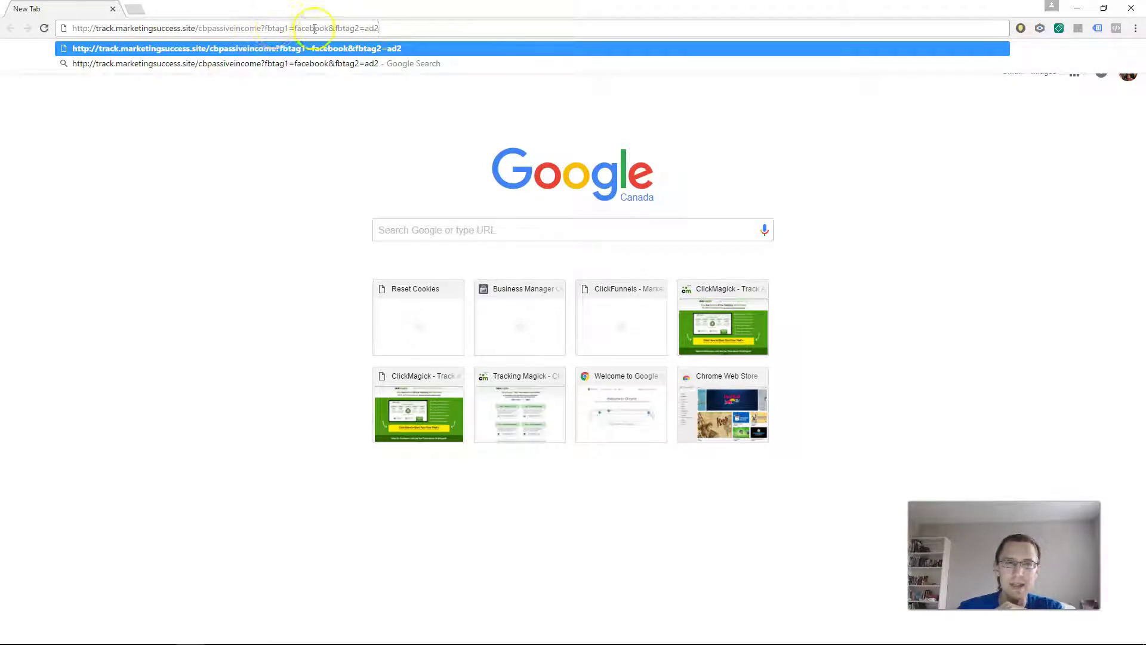
key("Return")
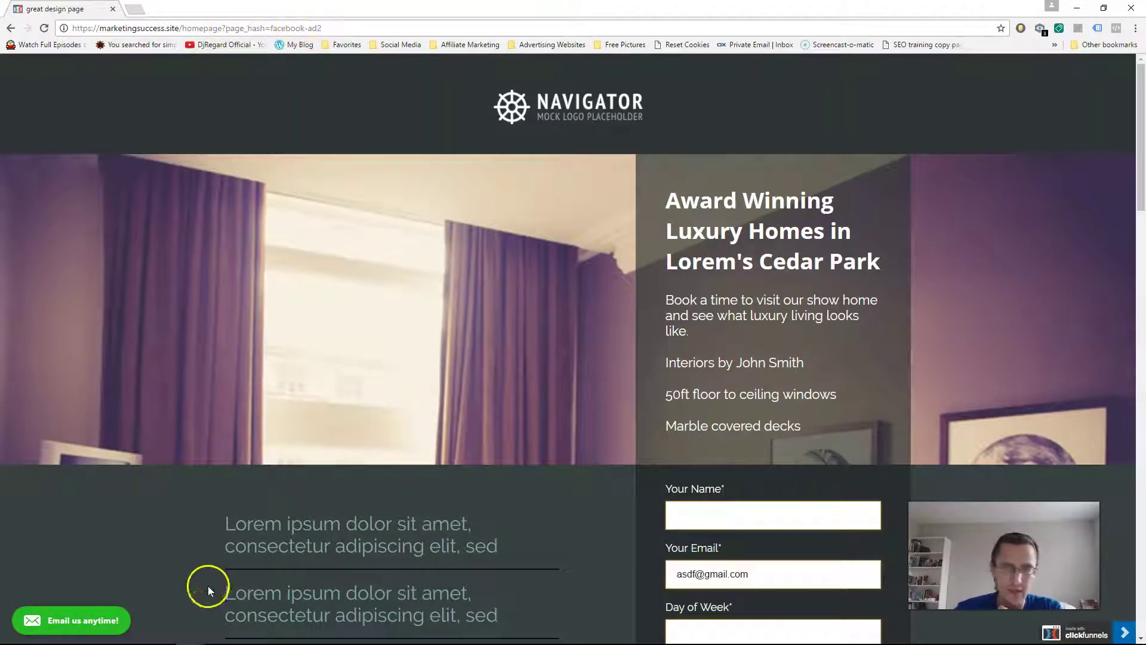
Step: Refresh ClickMagick stats and expand cb passive income's sub-IDs, showing 1 click under facebook / ad2
mouse_move(192, 637)
left_click(133, 594)
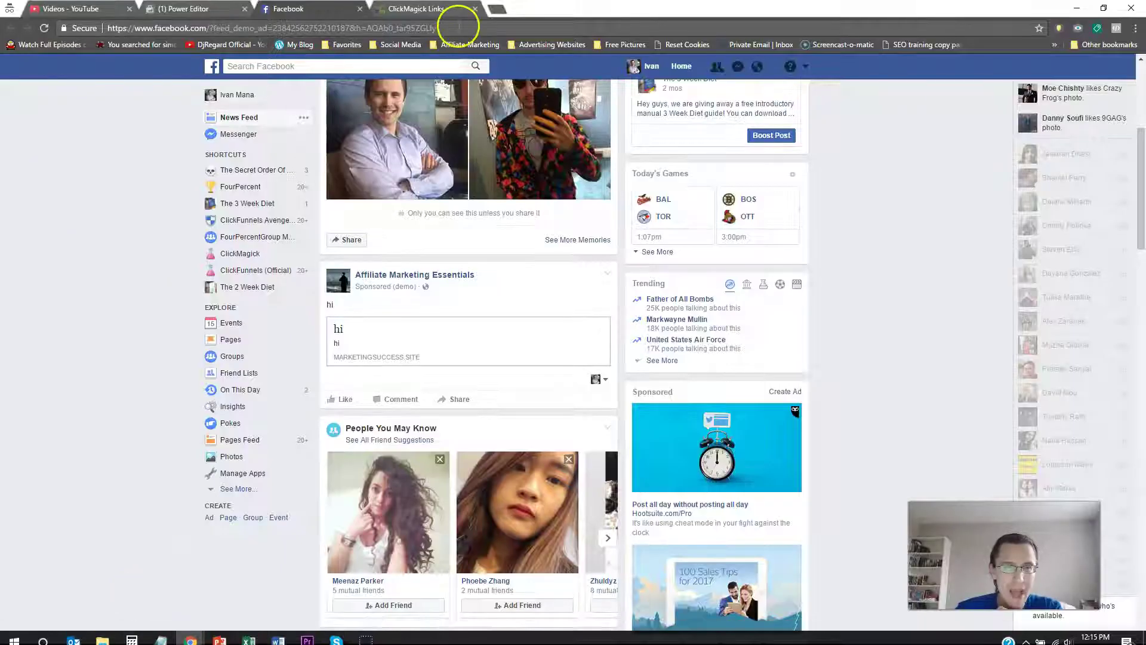
left_click(442, 9)
left_click(333, 201)
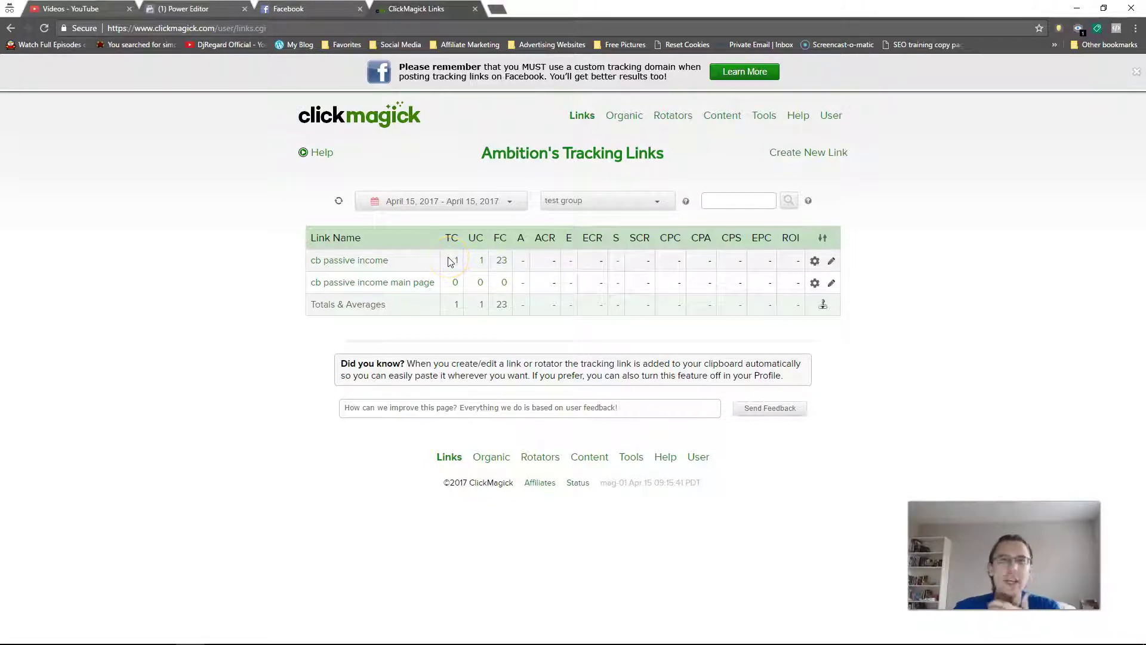
left_click(444, 265)
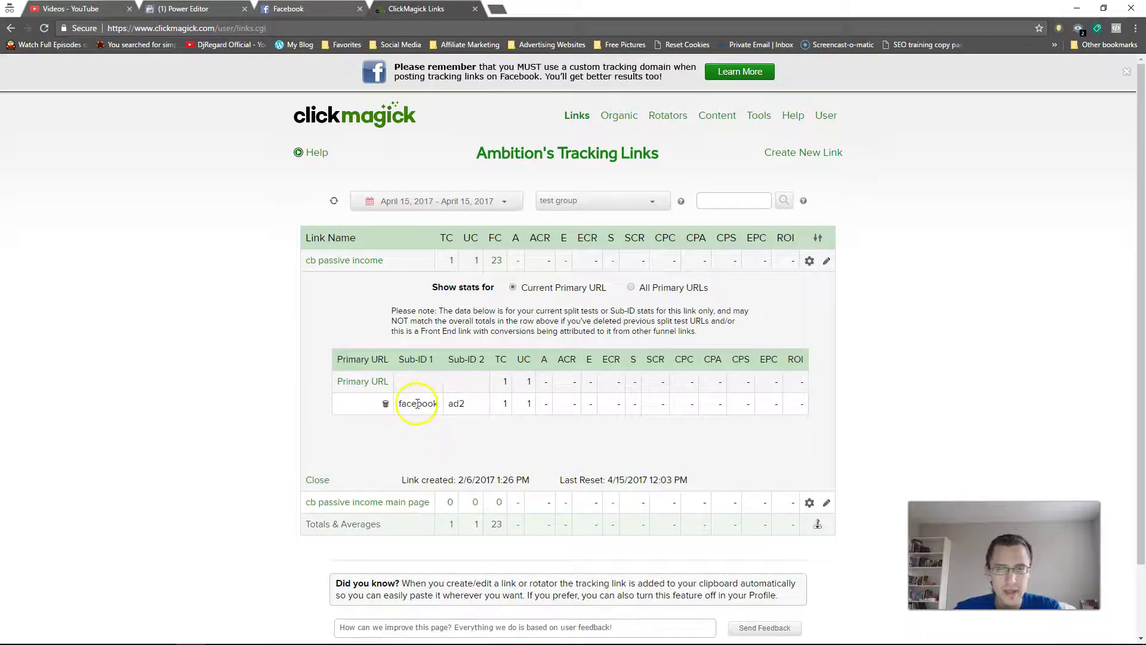
double_click(457, 404)
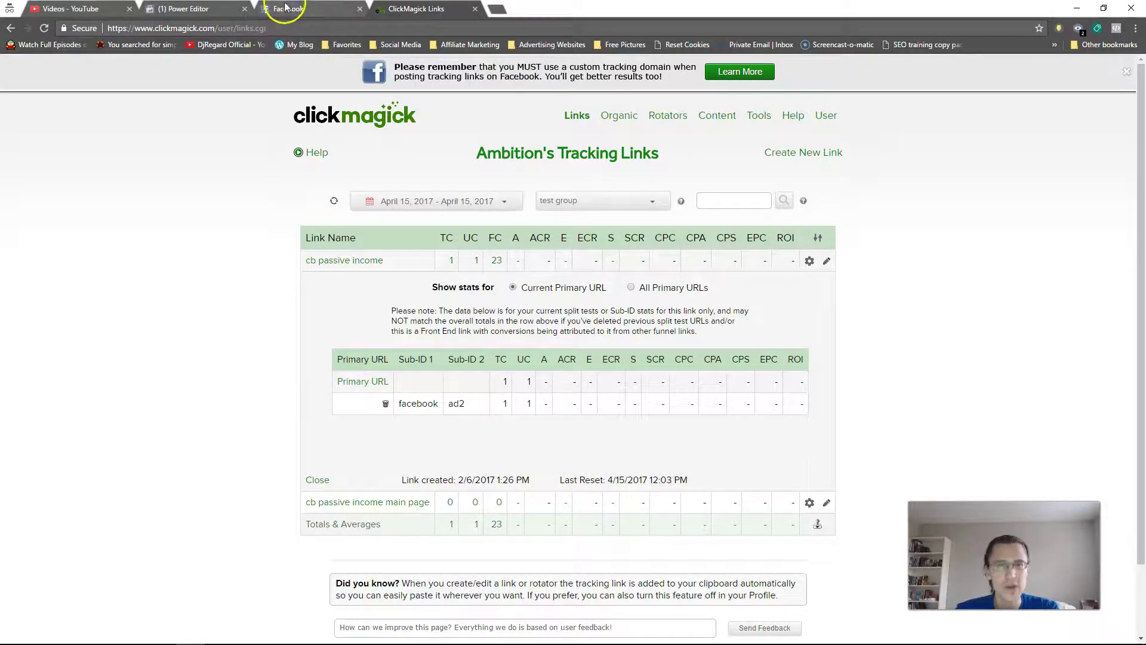
left_click(358, 263)
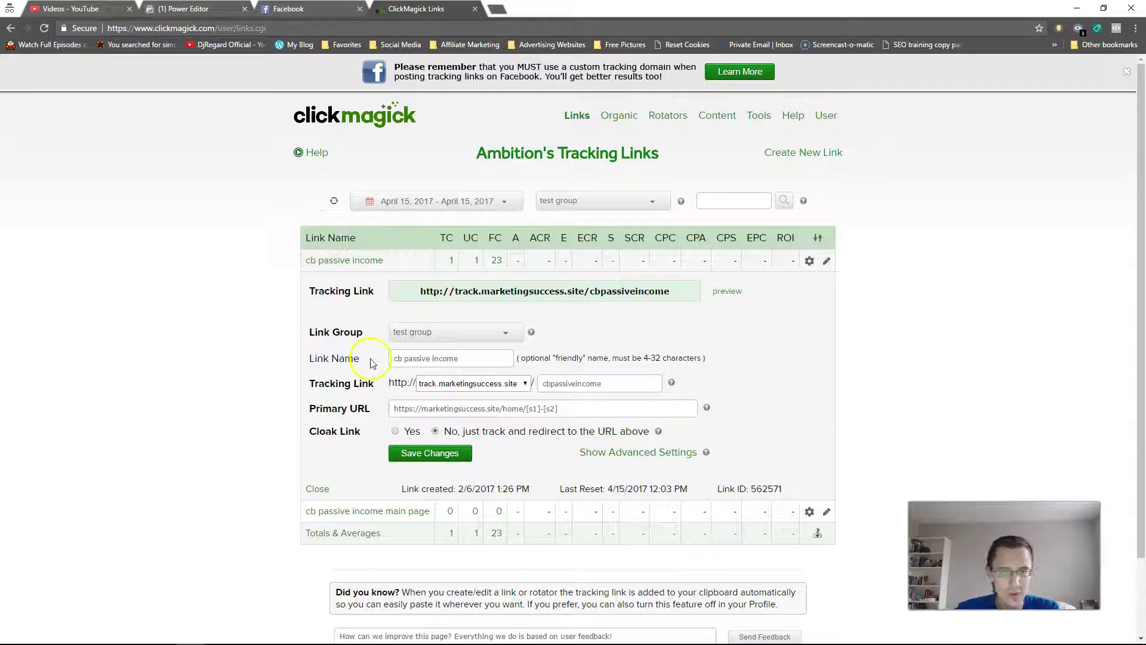
left_click(451, 259)
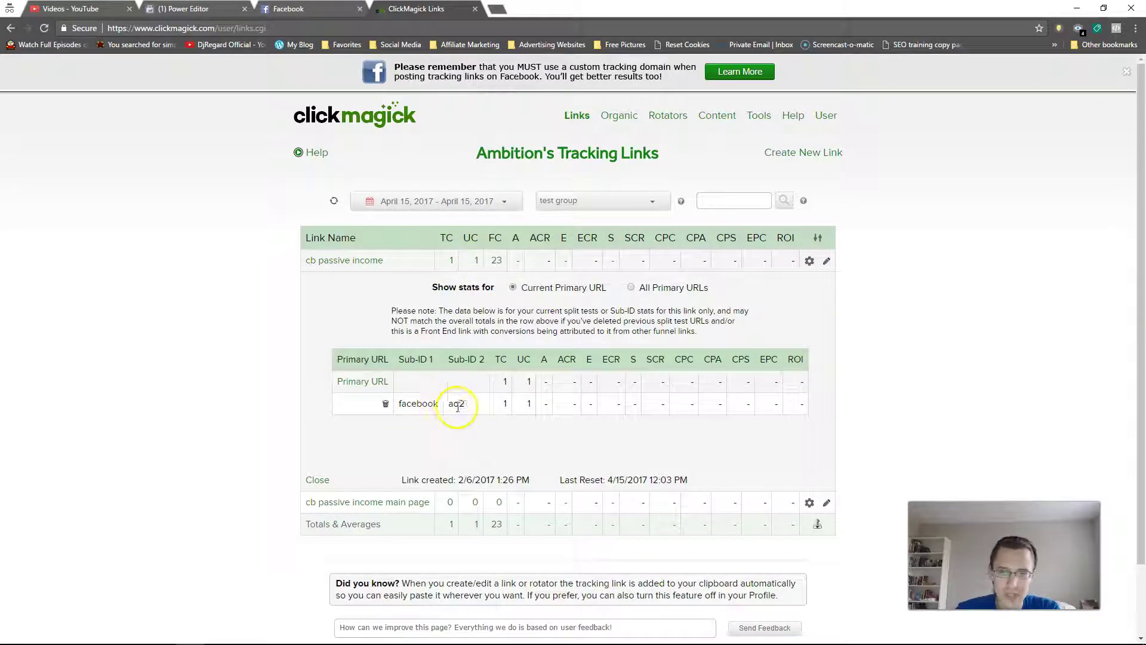